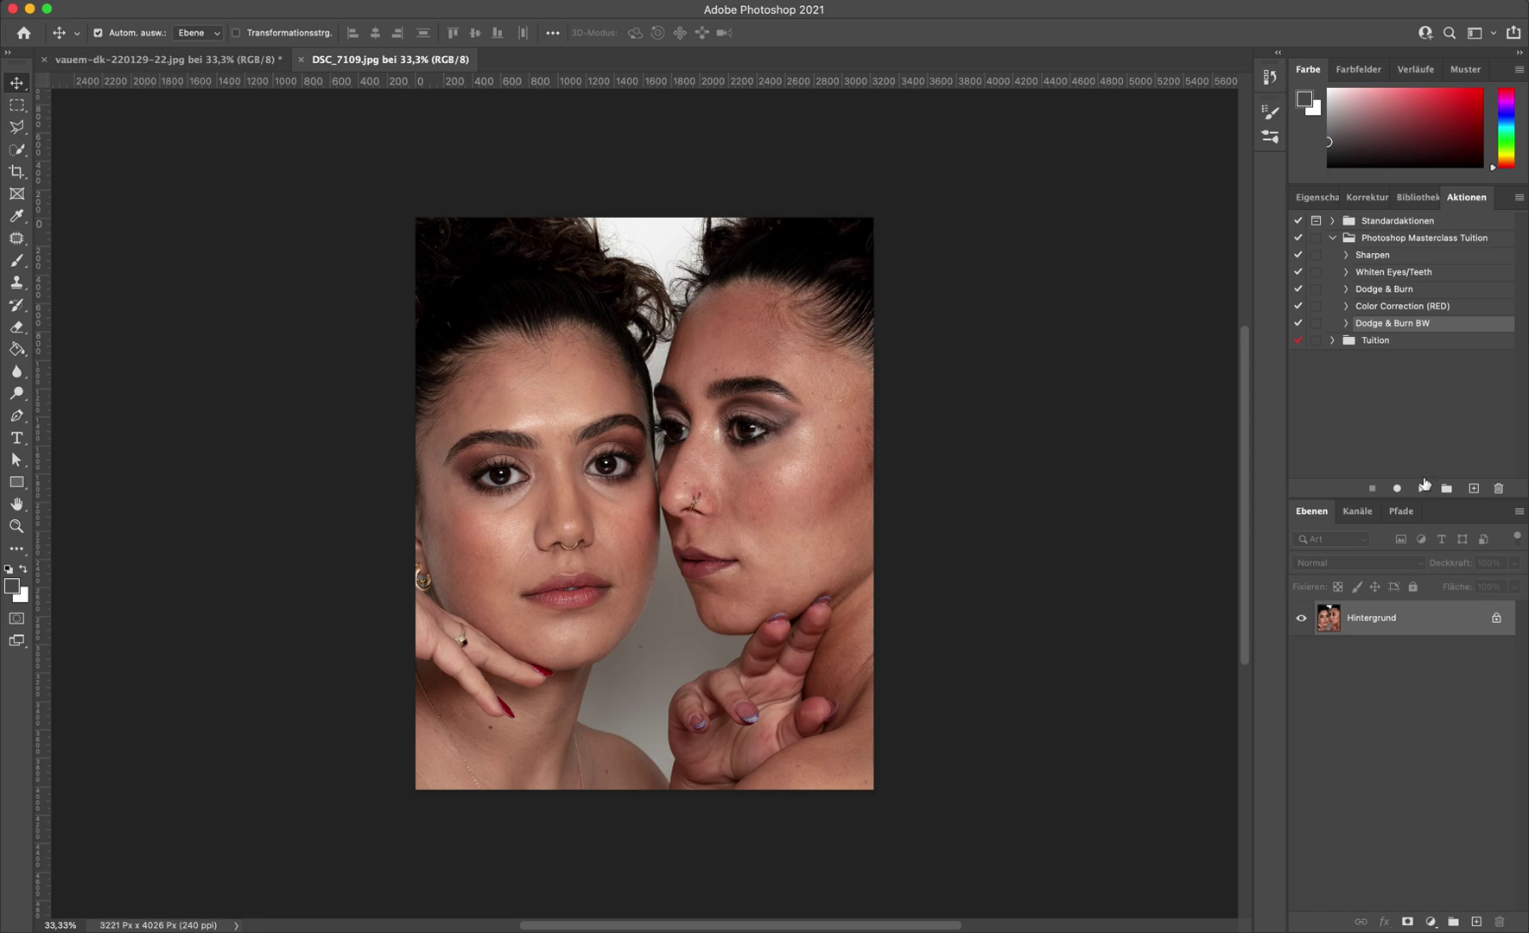
{"action": "left_click", "coordinate": [1423, 487]}
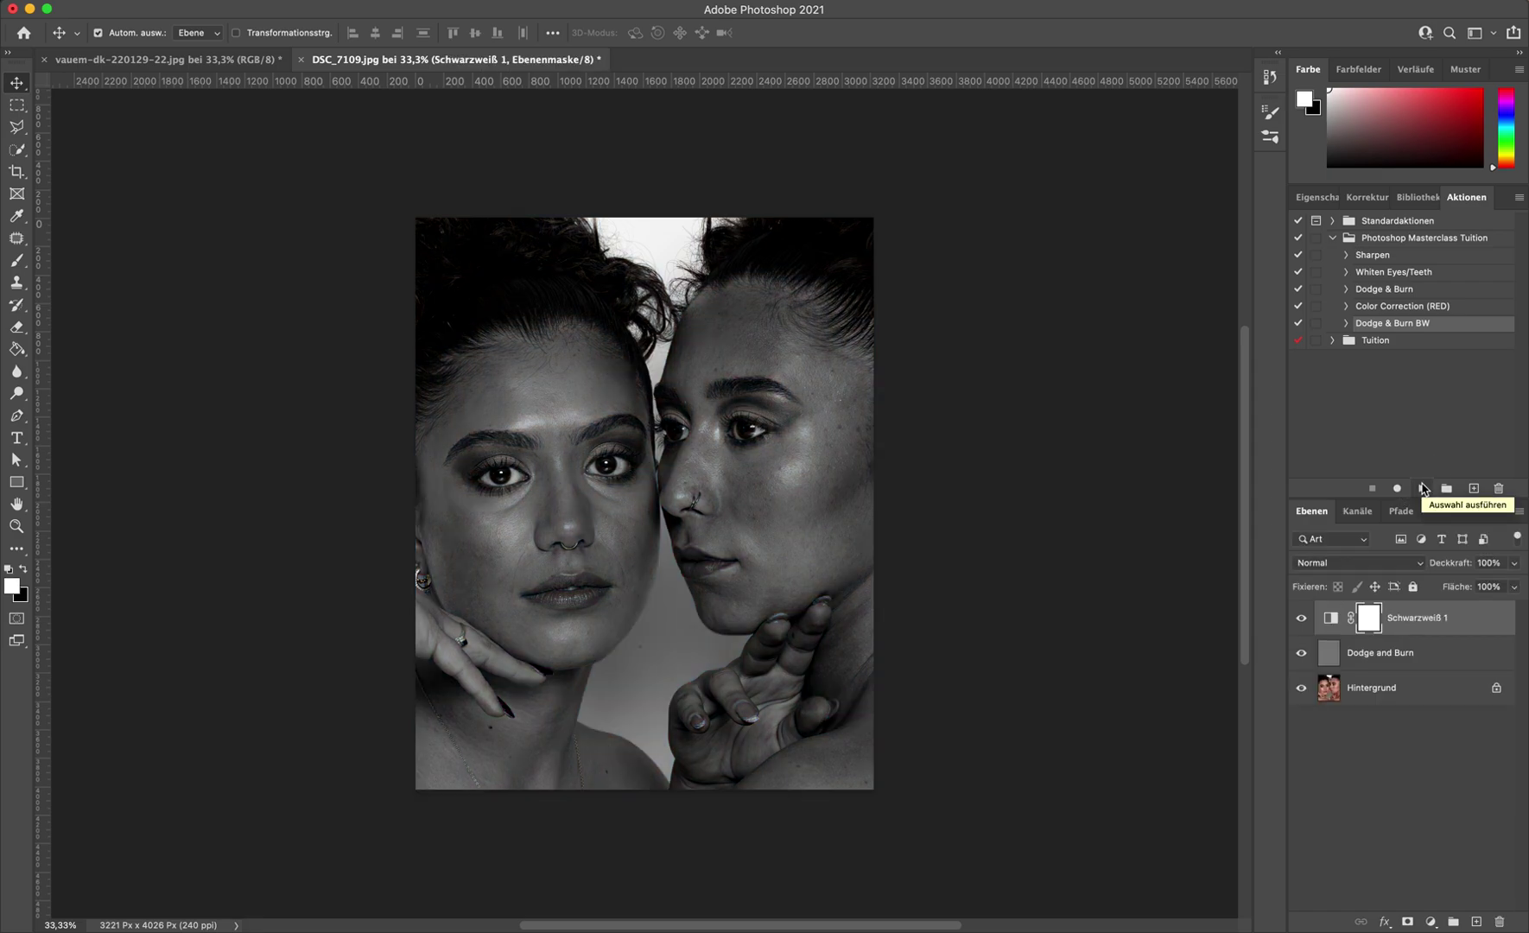
{"action": "key", "text": "super+z"}
{"action": "key", "text": "super+z"}
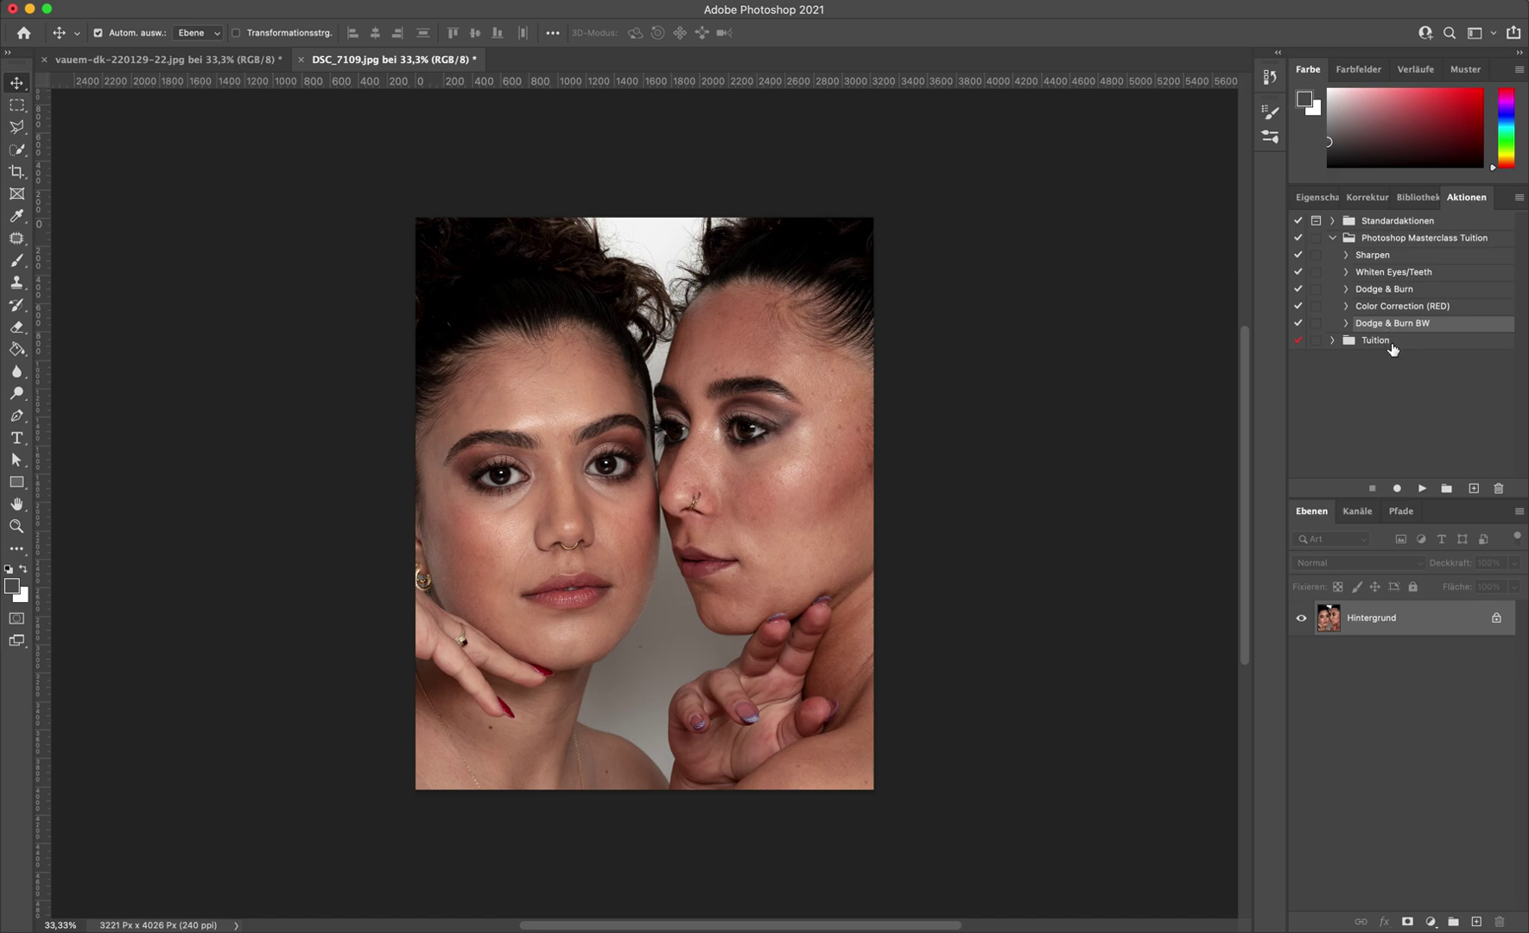
Run the Dodge & Burn BW action and set the black-and-white adjustment's red tones (Rottöne) to -90.
{"action": "left_click", "coordinate": [1421, 487]}
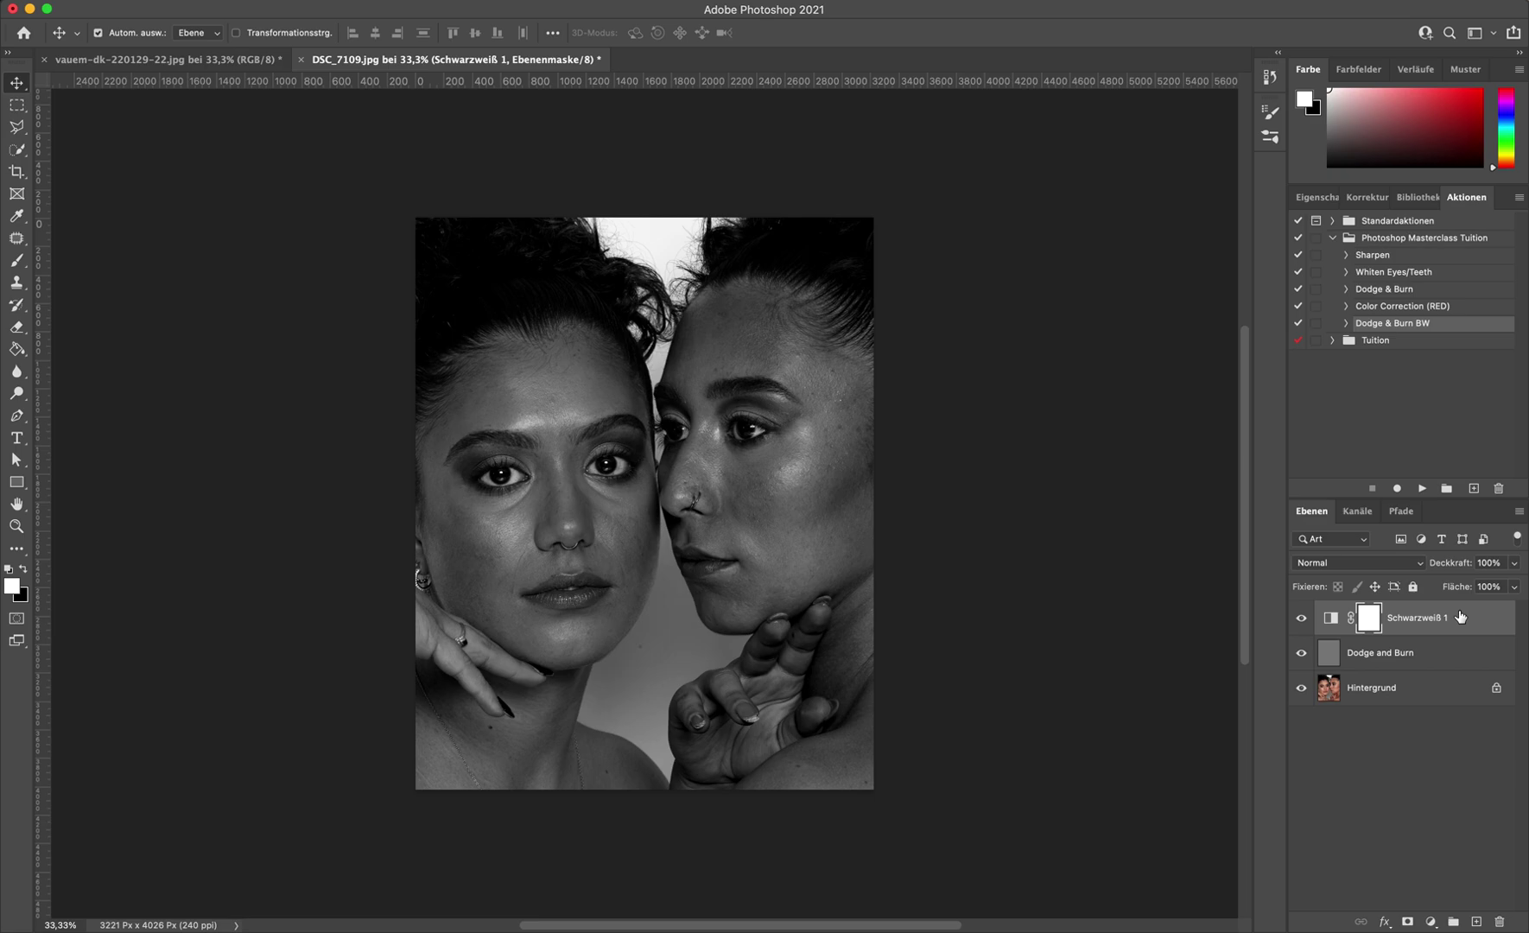
{"action": "double_click", "coordinate": [1331, 621]}
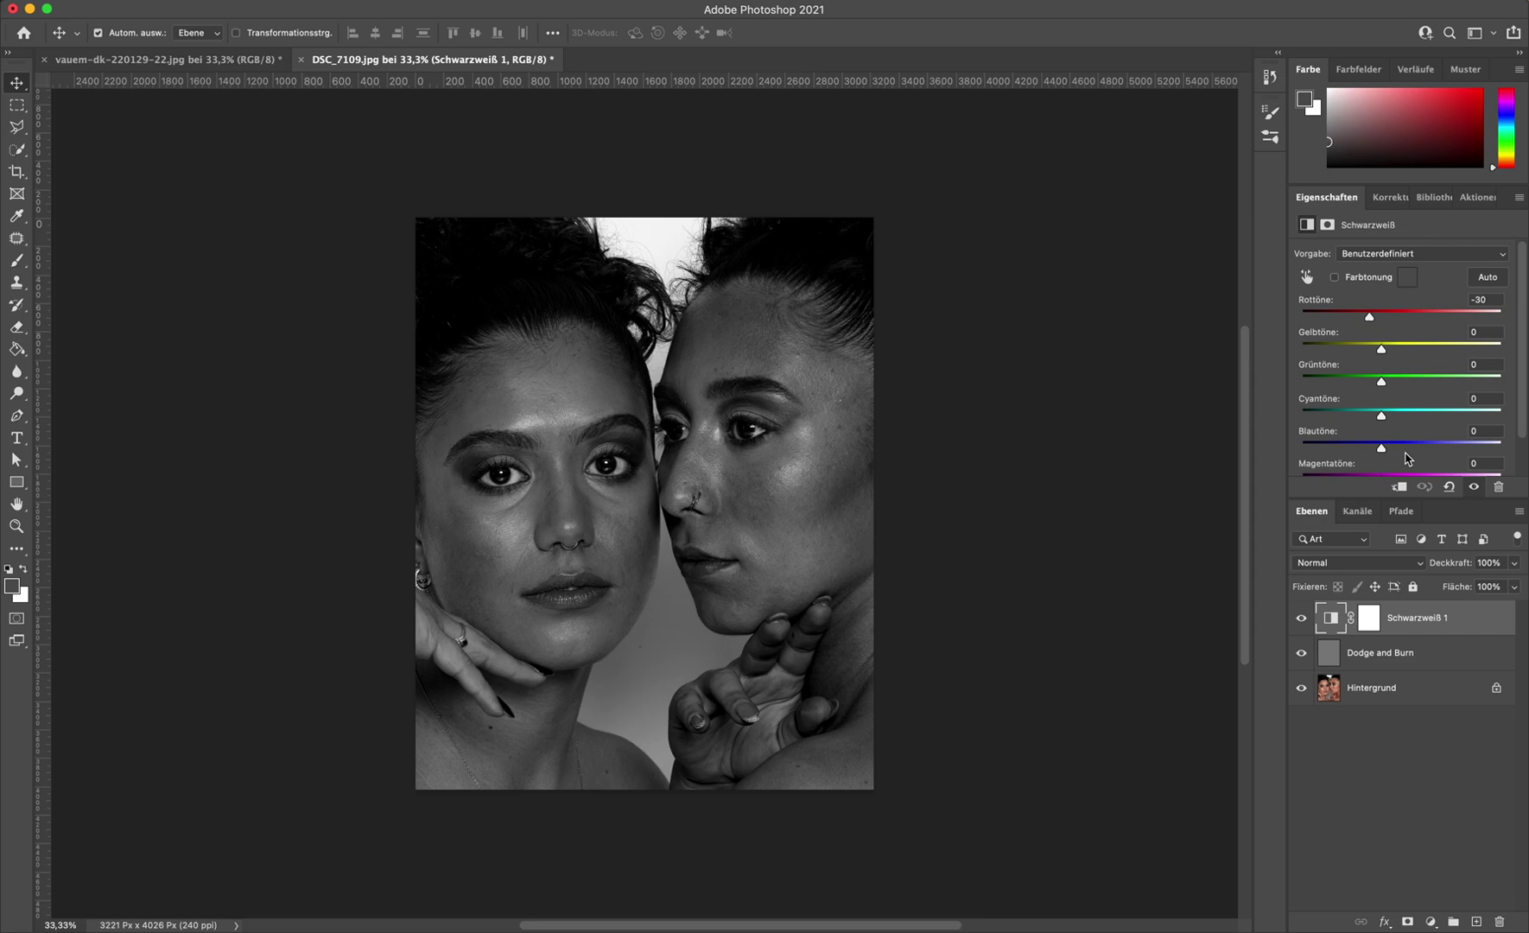
{"action": "mouse_move", "coordinate": [1434, 349]}
{"action": "left_mouse_down"}
{"action": "mouse_move", "coordinate": [1467, 348]}
{"action": "mouse_move", "coordinate": [1408, 349]}
{"action": "mouse_move", "coordinate": [1450, 354]}
{"action": "left_mouse_up"}
{"action": "key", "text": "super+z"}
{"action": "left_click", "coordinate": [1489, 301]}
{"action": "key", "text": "shift+Down"}
{"action": "key", "text": "shift+Down"}
{"action": "key", "text": "shift+Down"}
{"action": "key", "text": "shift+Down"}
{"action": "key", "text": "shift+Down"}
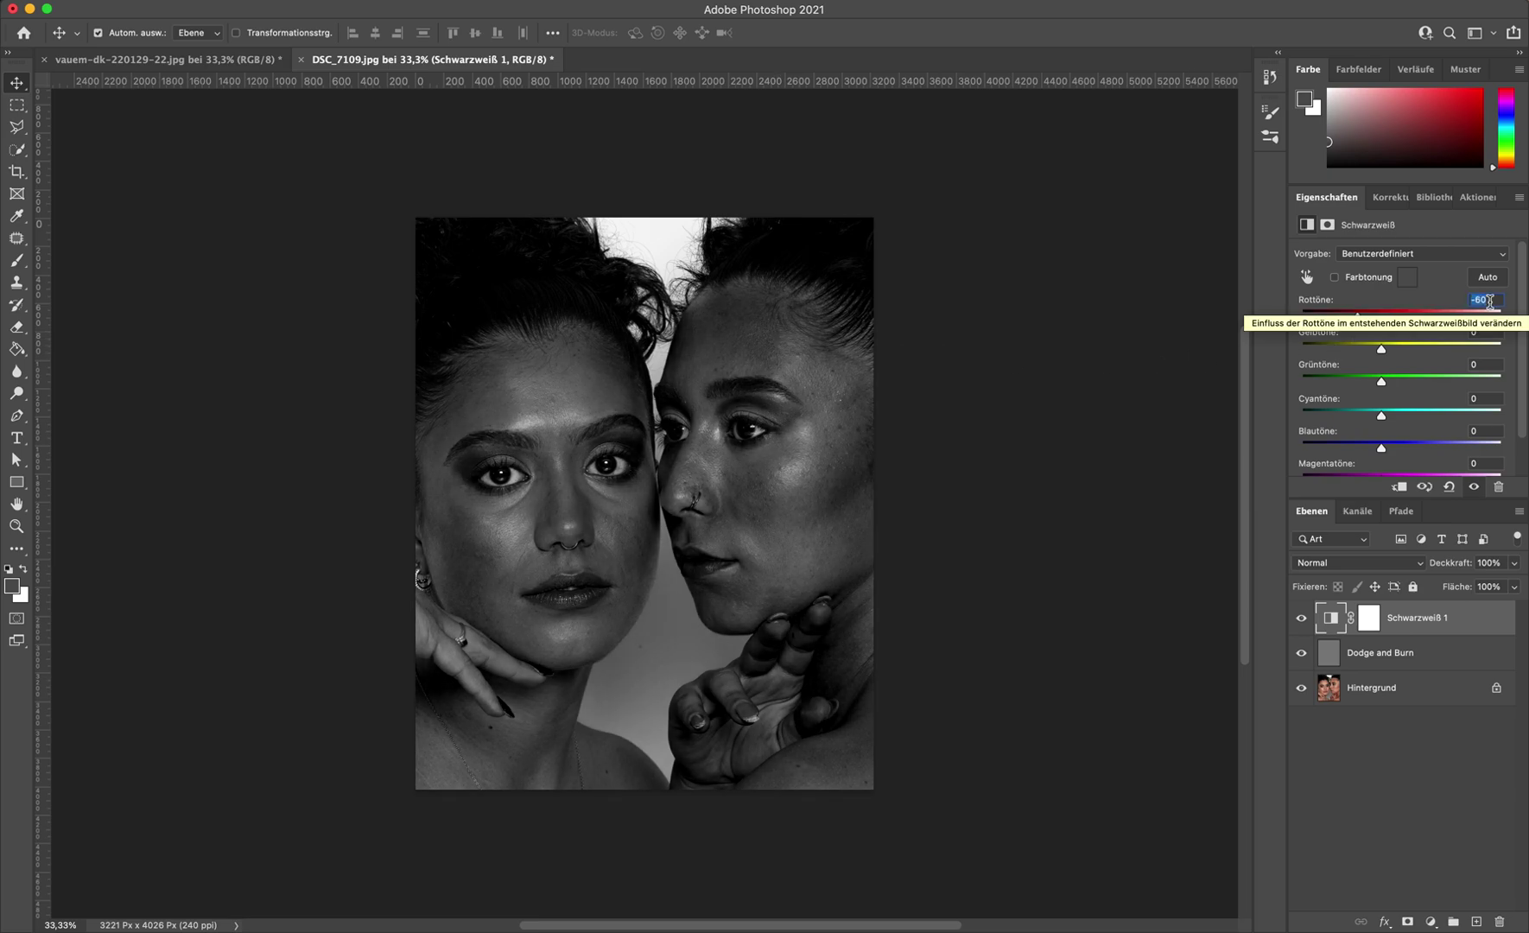
{"action": "left_click", "coordinate": [1394, 391]}
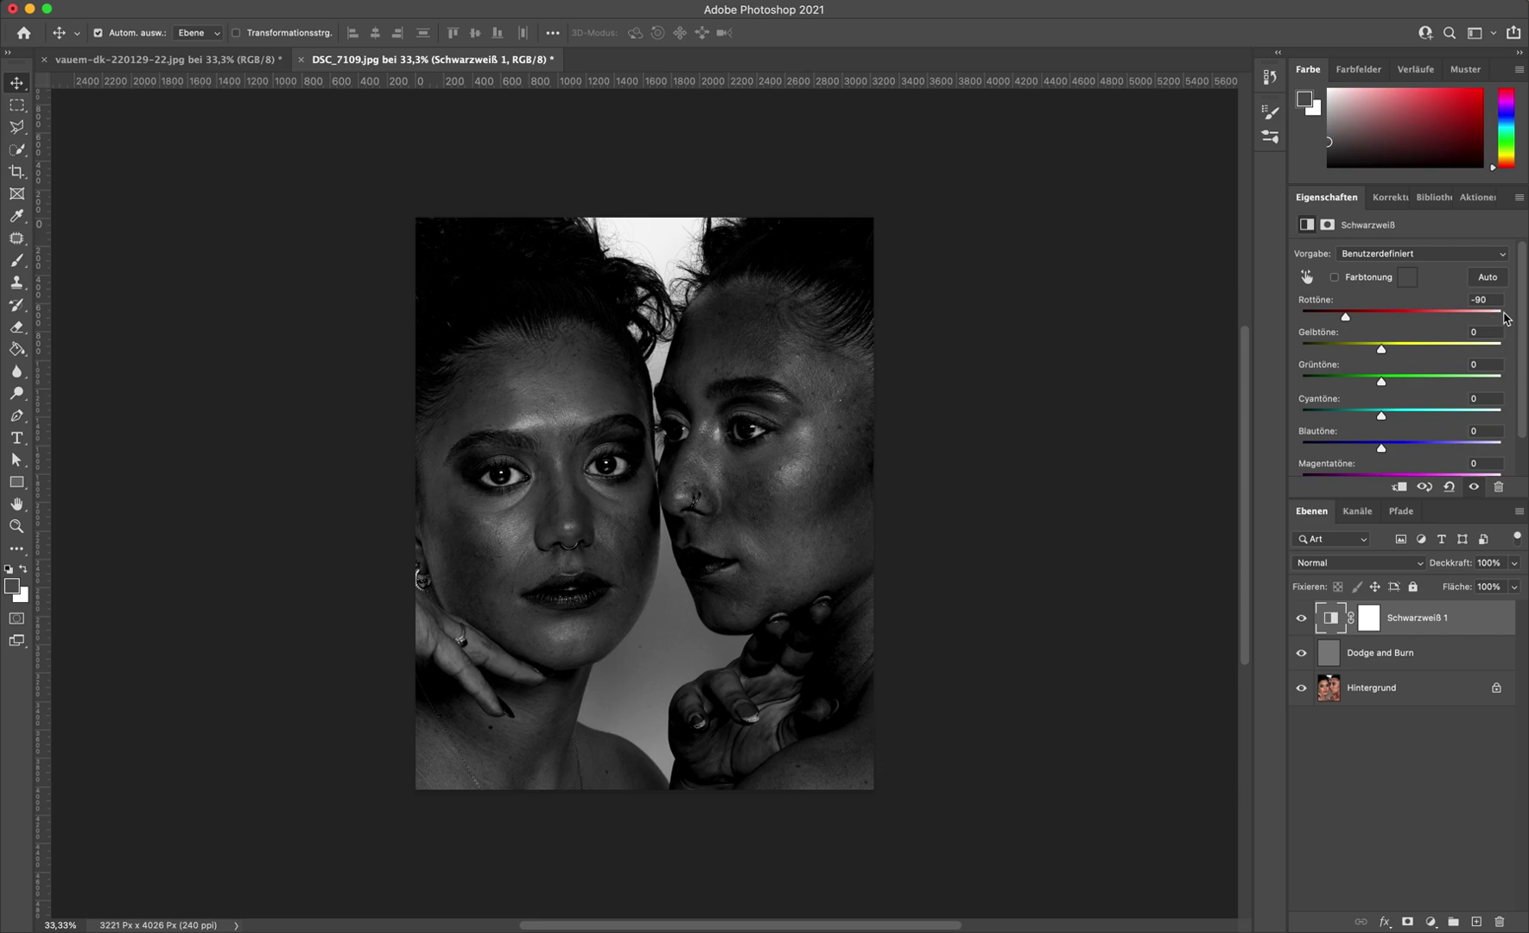
Select the Dodge and Burn layer and set up the Brush tool with 30% opacity and 30% flow.
{"action": "left_click", "coordinate": [1400, 659]}
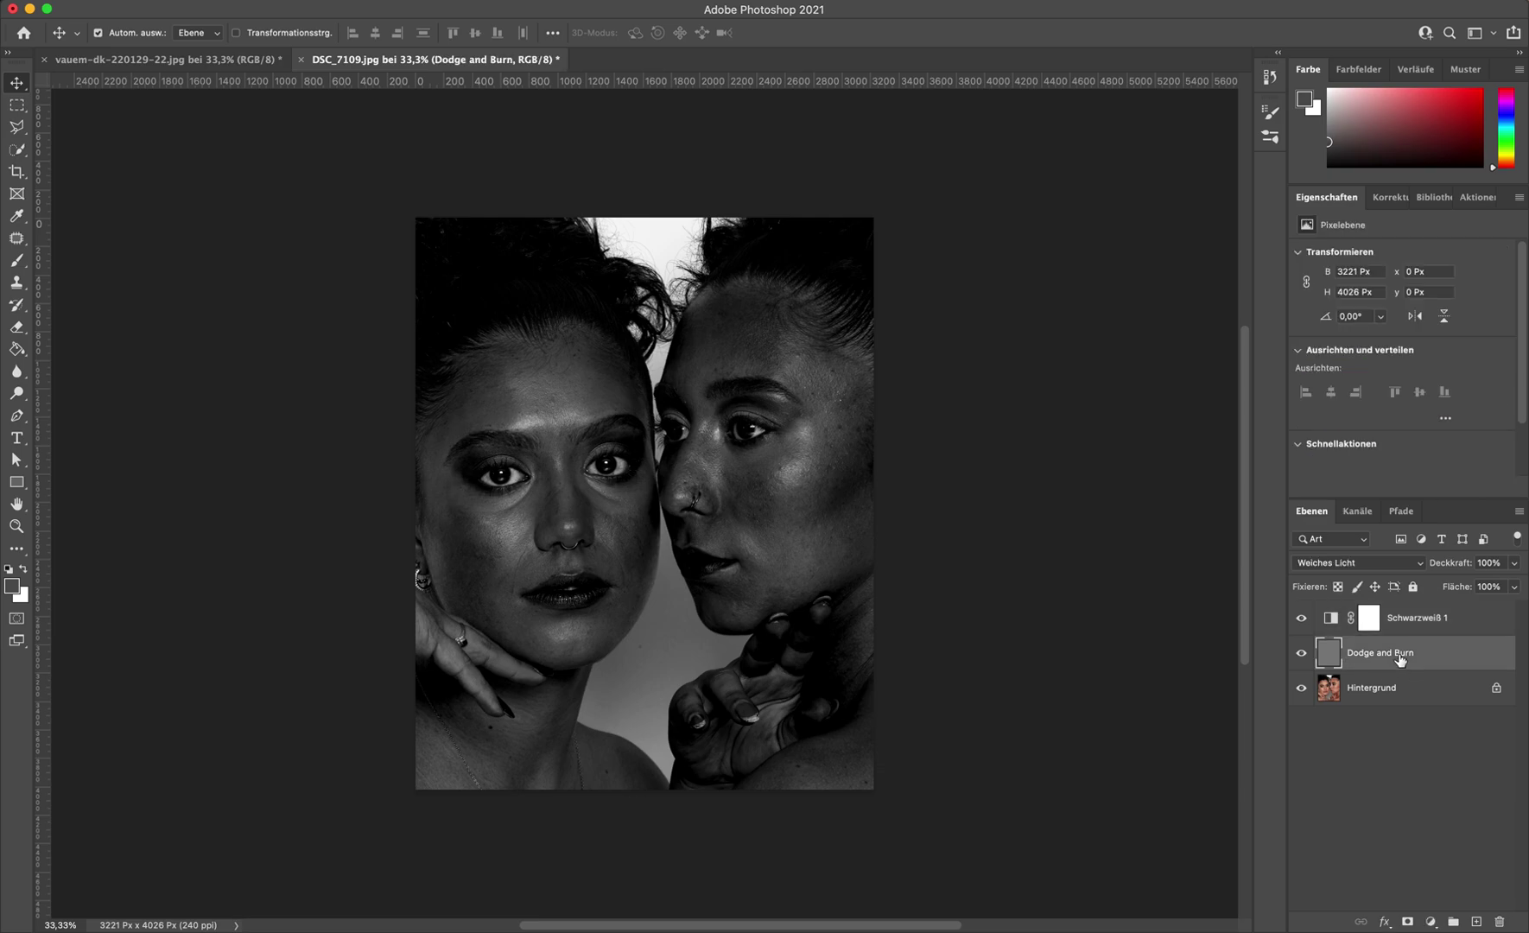
{"action": "key", "text": "b"}
{"action": "key", "text": "super+plus"}
{"action": "key", "text": "super+plus"}
{"action": "left_click", "coordinate": [499, 33]}
{"action": "type", "text": "30"}
{"action": "left_click", "coordinate": [384, 32]}
{"action": "type", "text": "30"}
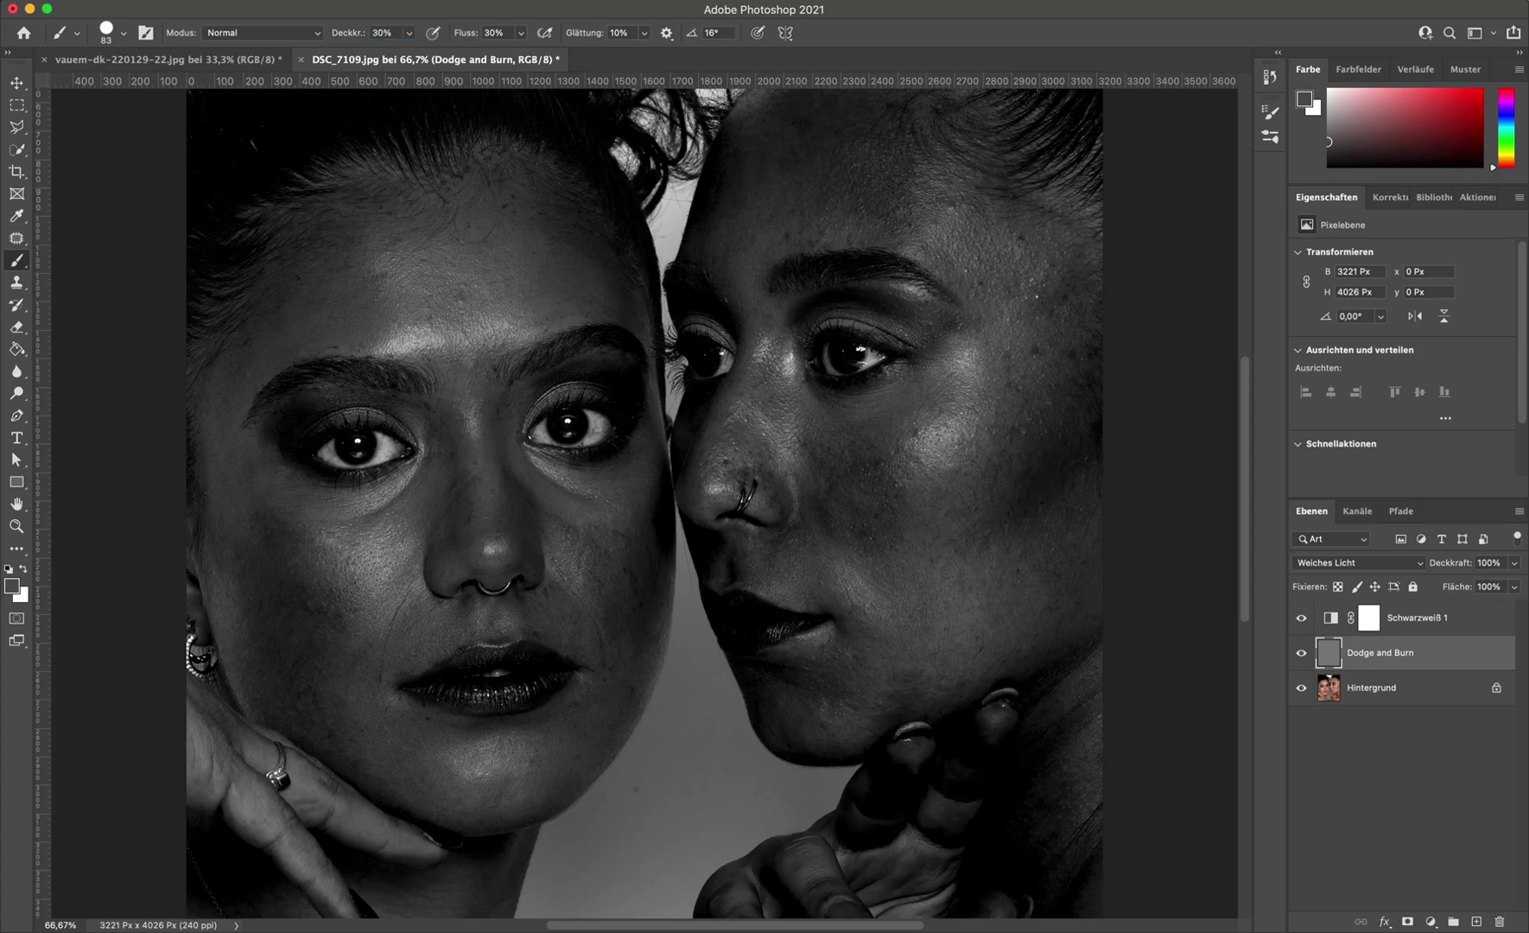
Make white the foreground colour and choose a soft round brush at a size of about 169 px.
{"action": "left_click", "coordinate": [8, 570]}
{"action": "key", "text": "x"}
{"action": "left_click", "coordinate": [107, 31]}
{"action": "left_click", "coordinate": [97, 120]}
{"action": "key", "text": "Return"}
{"action": "left_click_drag", "start_coordinate": [965, 414], "coordinate": [1004, 417]}
Preview the photo without the black-and-white layer, restore it, and lighten dark areas on the face of the woman in profile.
{"action": "left_click", "coordinate": [1301, 619]}
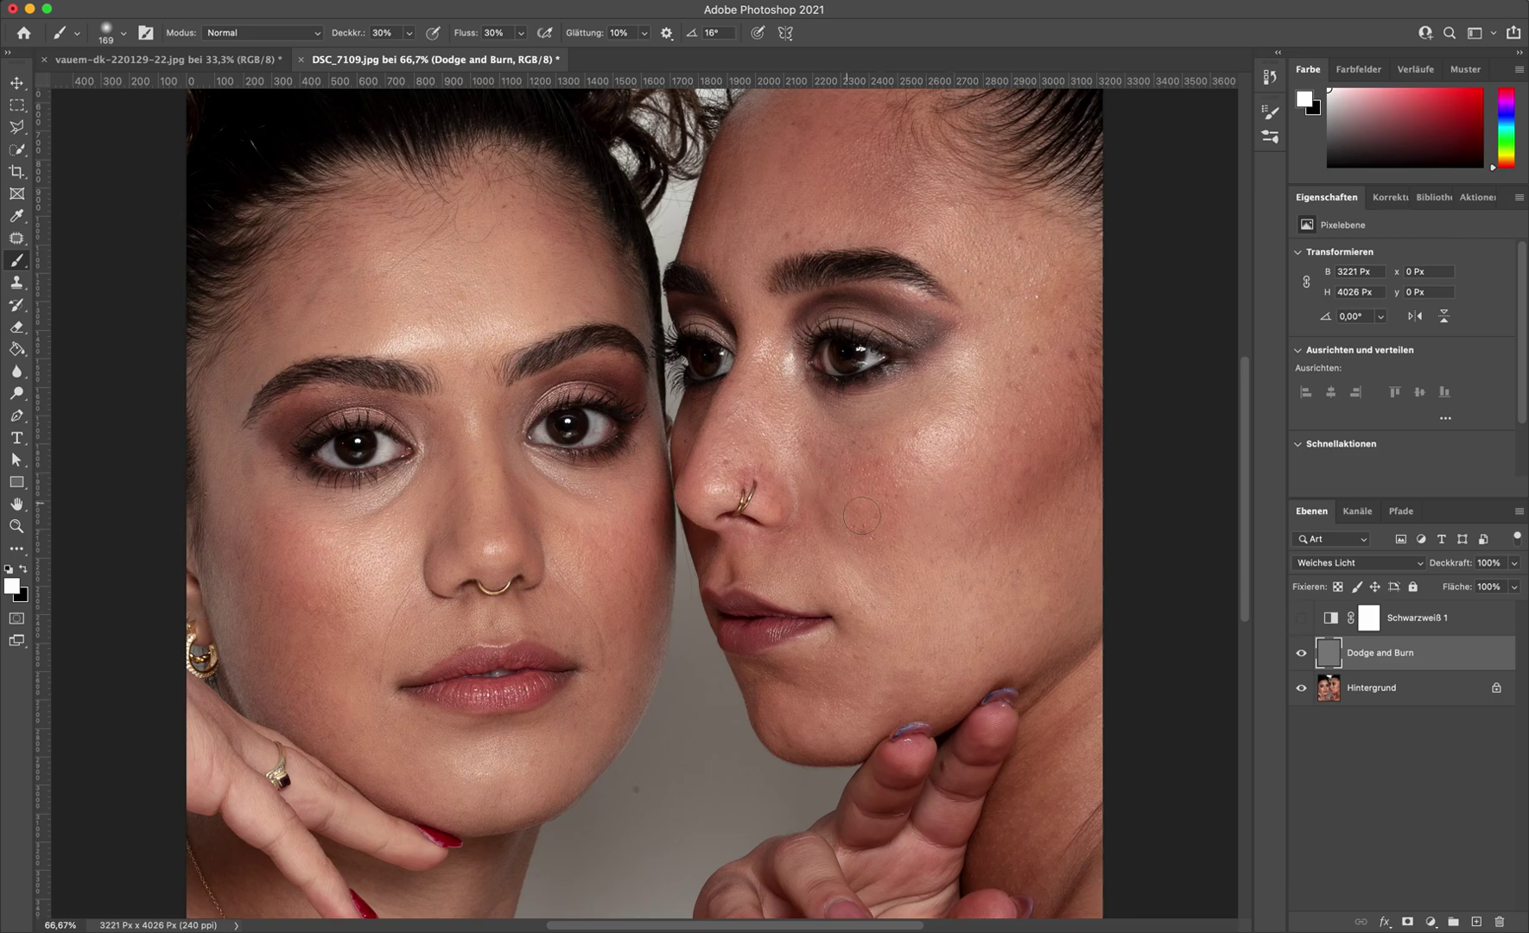
{"action": "left_click", "coordinate": [1301, 619]}
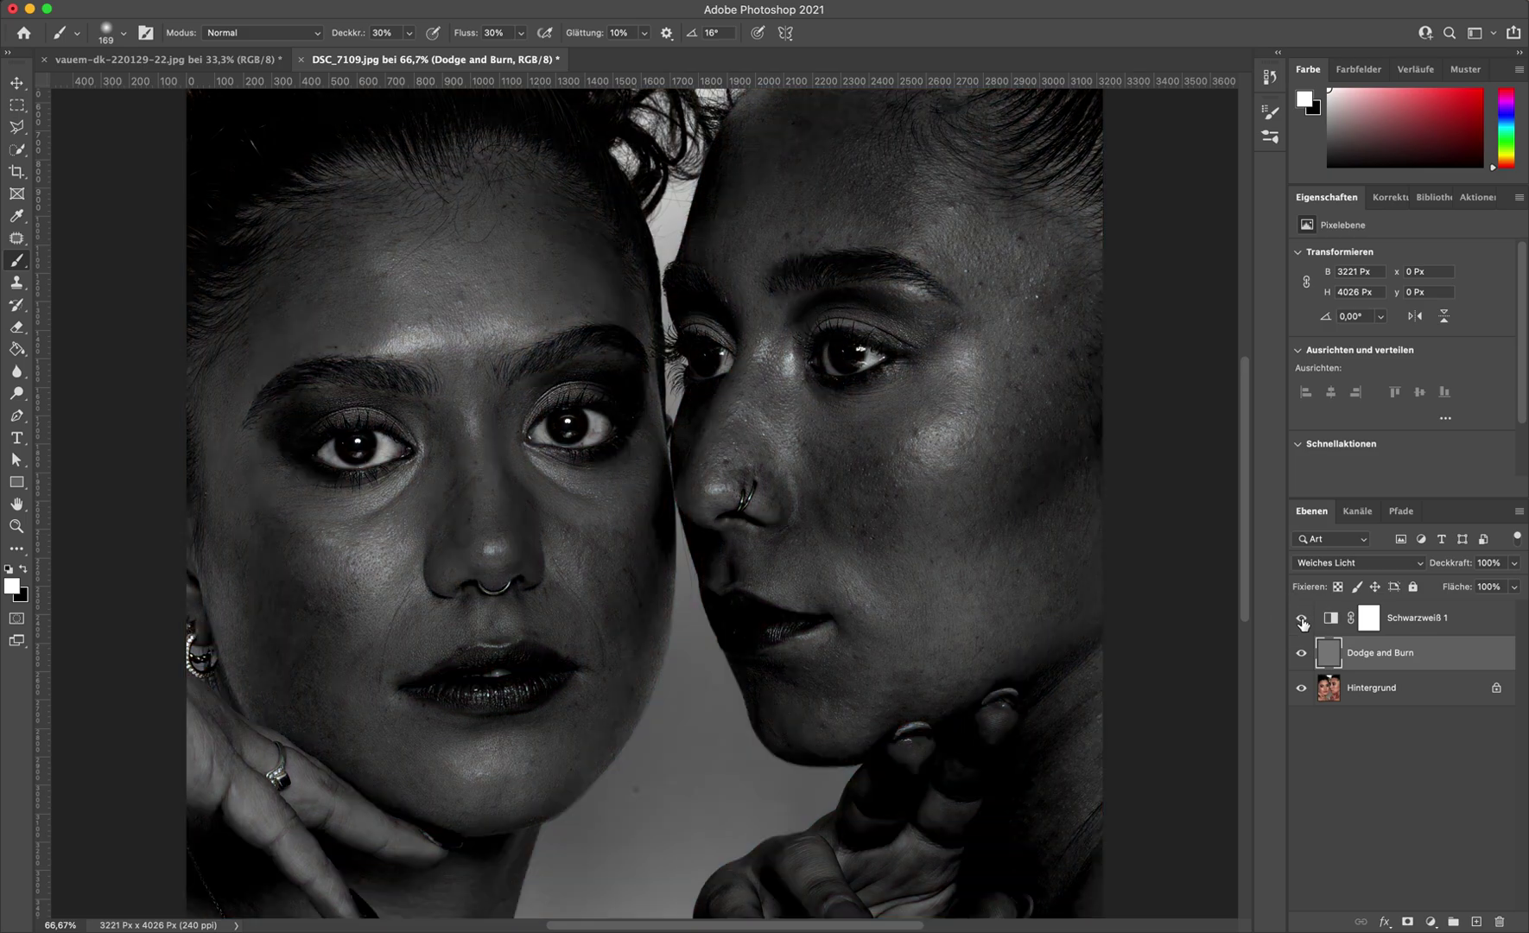
{"action": "mouse_move", "coordinate": [830, 458]}
{"action": "left_mouse_down"}
{"action": "mouse_move", "coordinate": [880, 538]}
{"action": "mouse_move", "coordinate": [843, 472]}
{"action": "mouse_move", "coordinate": [880, 473]}
{"action": "left_mouse_up"}
{"action": "scroll", "coordinate": [889, 424], "scroll_direction": "up", "scroll_amount": 3}
{"action": "mouse_move", "coordinate": [797, 316]}
{"action": "left_mouse_down"}
{"action": "mouse_move", "coordinate": [796, 266]}
{"action": "mouse_move", "coordinate": [856, 217]}
{"action": "mouse_move", "coordinate": [819, 298]}
{"action": "mouse_move", "coordinate": [875, 207]}
{"action": "mouse_move", "coordinate": [824, 320]}
{"action": "mouse_move", "coordinate": [881, 244]}
{"action": "mouse_move", "coordinate": [883, 318]}
{"action": "mouse_move", "coordinate": [897, 274]}
{"action": "left_mouse_up"}
Lighten the dark blotches around the nose ring of the woman in profile with a 20 px brush.
{"action": "key", "text": "super+plus"}
{"action": "key", "text": "super+plus"}
{"action": "key", "text": "super+plus"}
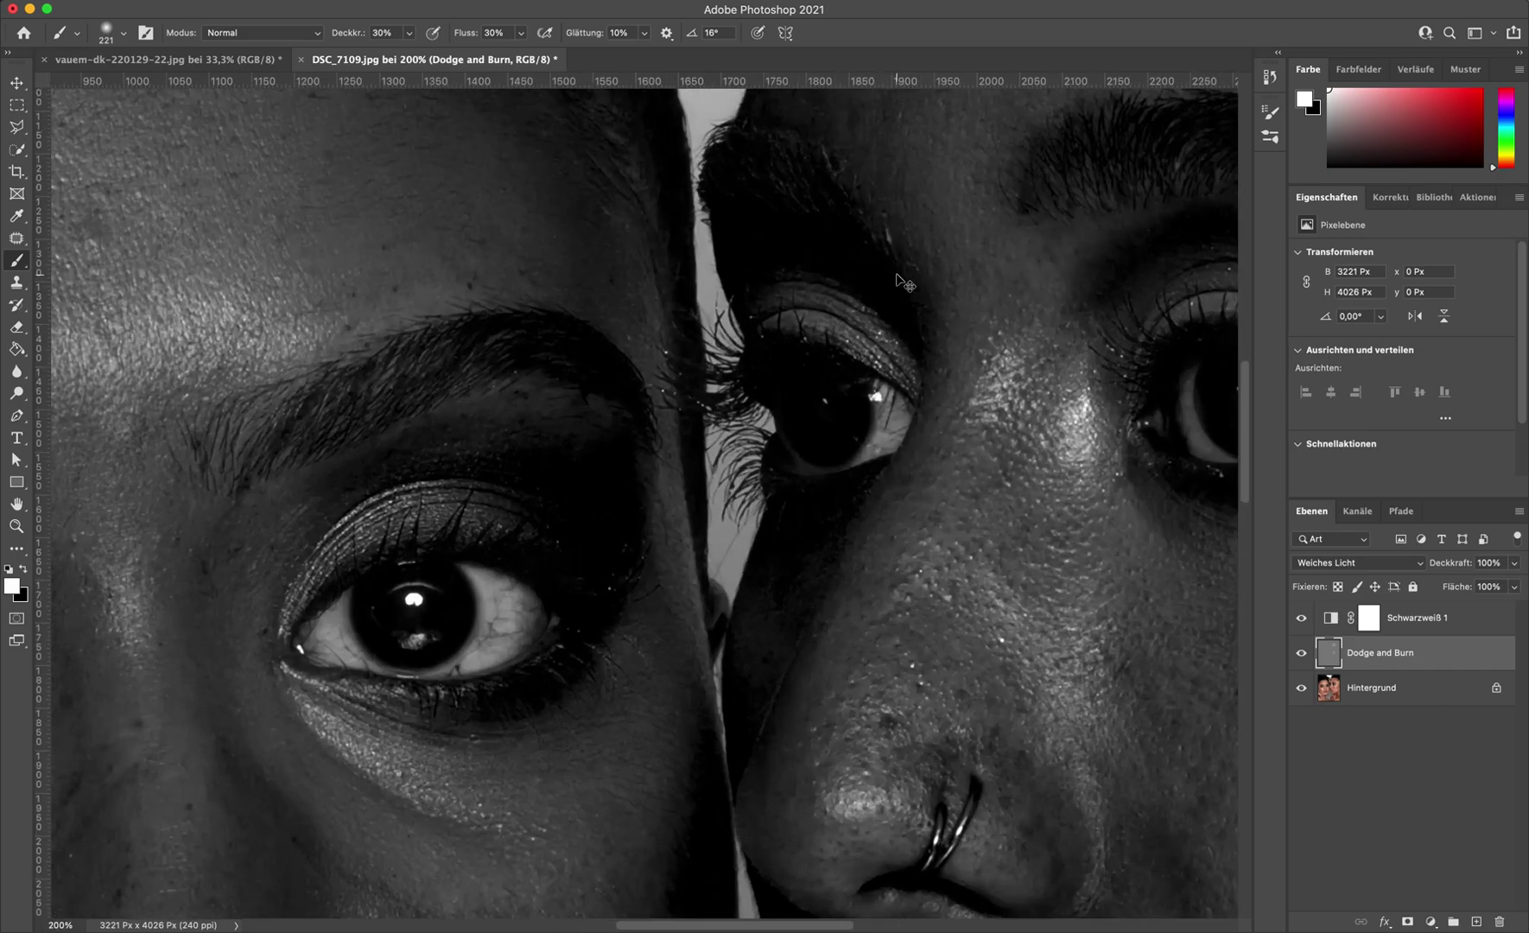
{"action": "scroll", "coordinate": [939, 499], "scroll_direction": "down", "scroll_amount": 5}
{"action": "scroll", "coordinate": [940, 499], "scroll_direction": "right", "scroll_amount": 5}
{"action": "mouse_move", "coordinate": [948, 610]}
{"action": "left_mouse_down"}
{"action": "mouse_move", "coordinate": [693, 605]}
{"action": "mouse_move", "coordinate": [747, 591]}
{"action": "left_mouse_up"}
{"action": "mouse_move", "coordinate": [810, 642]}
{"action": "left_mouse_down"}
{"action": "mouse_move", "coordinate": [765, 607]}
{"action": "mouse_move", "coordinate": [797, 637]}
{"action": "mouse_move", "coordinate": [851, 629]}
{"action": "left_mouse_up"}
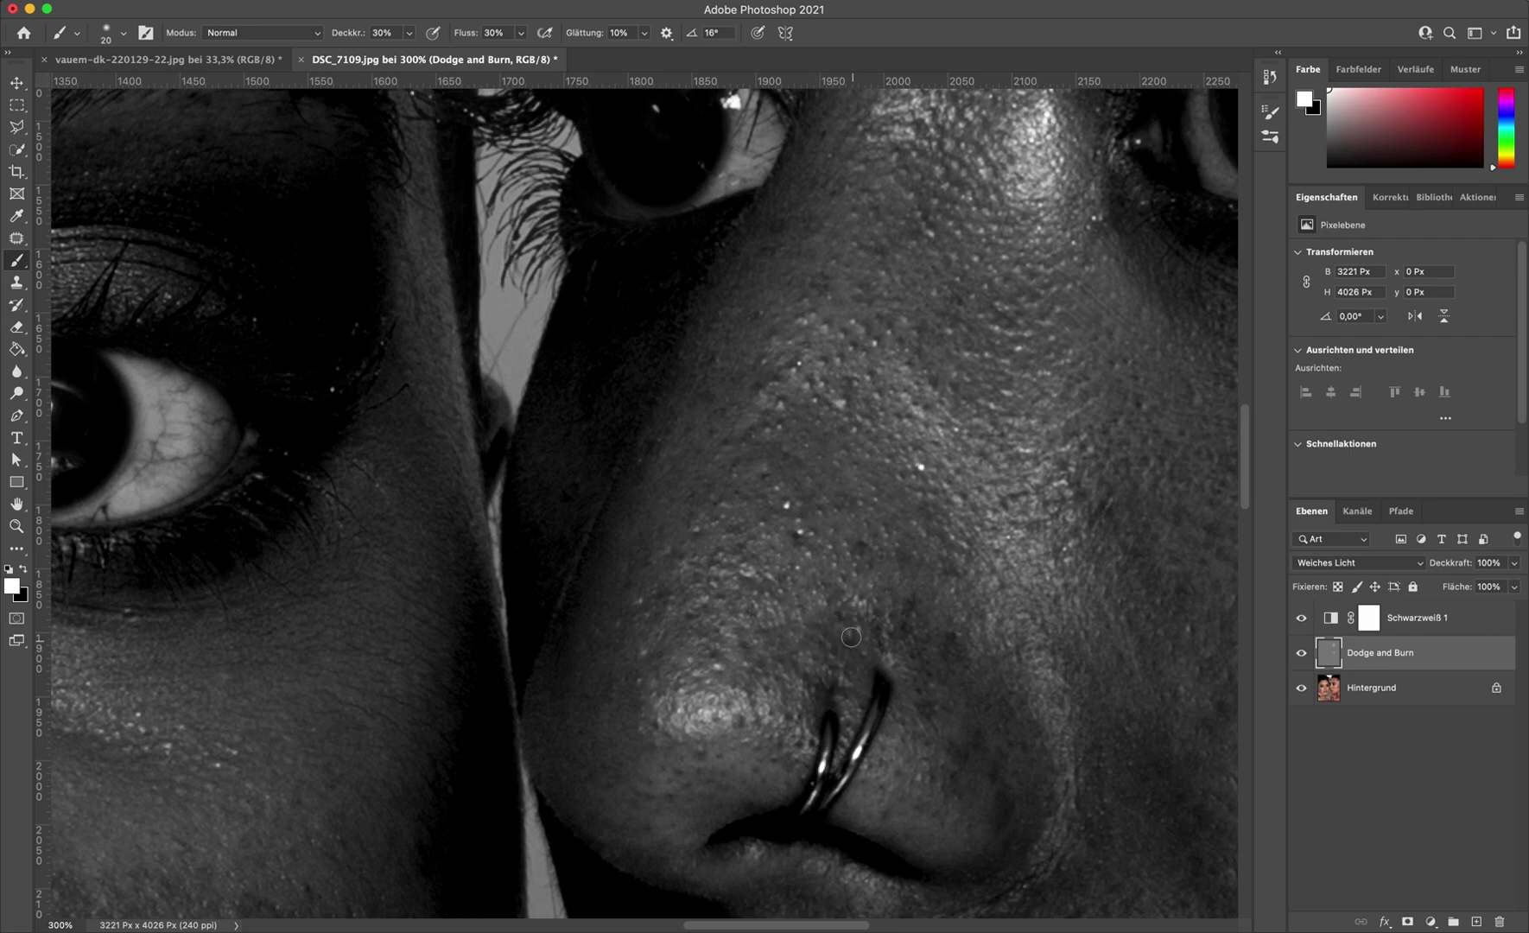
{"action": "left_click_drag", "start_coordinate": [860, 546], "coordinate": [870, 563]}
{"action": "mouse_move", "coordinate": [903, 620]}
{"action": "left_mouse_down"}
{"action": "mouse_move", "coordinate": [915, 604]}
{"action": "mouse_move", "coordinate": [926, 652]}
{"action": "mouse_move", "coordinate": [954, 645]}
{"action": "left_mouse_up"}
{"action": "left_click_drag", "start_coordinate": [933, 710], "coordinate": [929, 708]}
{"action": "left_click_drag", "start_coordinate": [957, 781], "coordinate": [958, 786]}
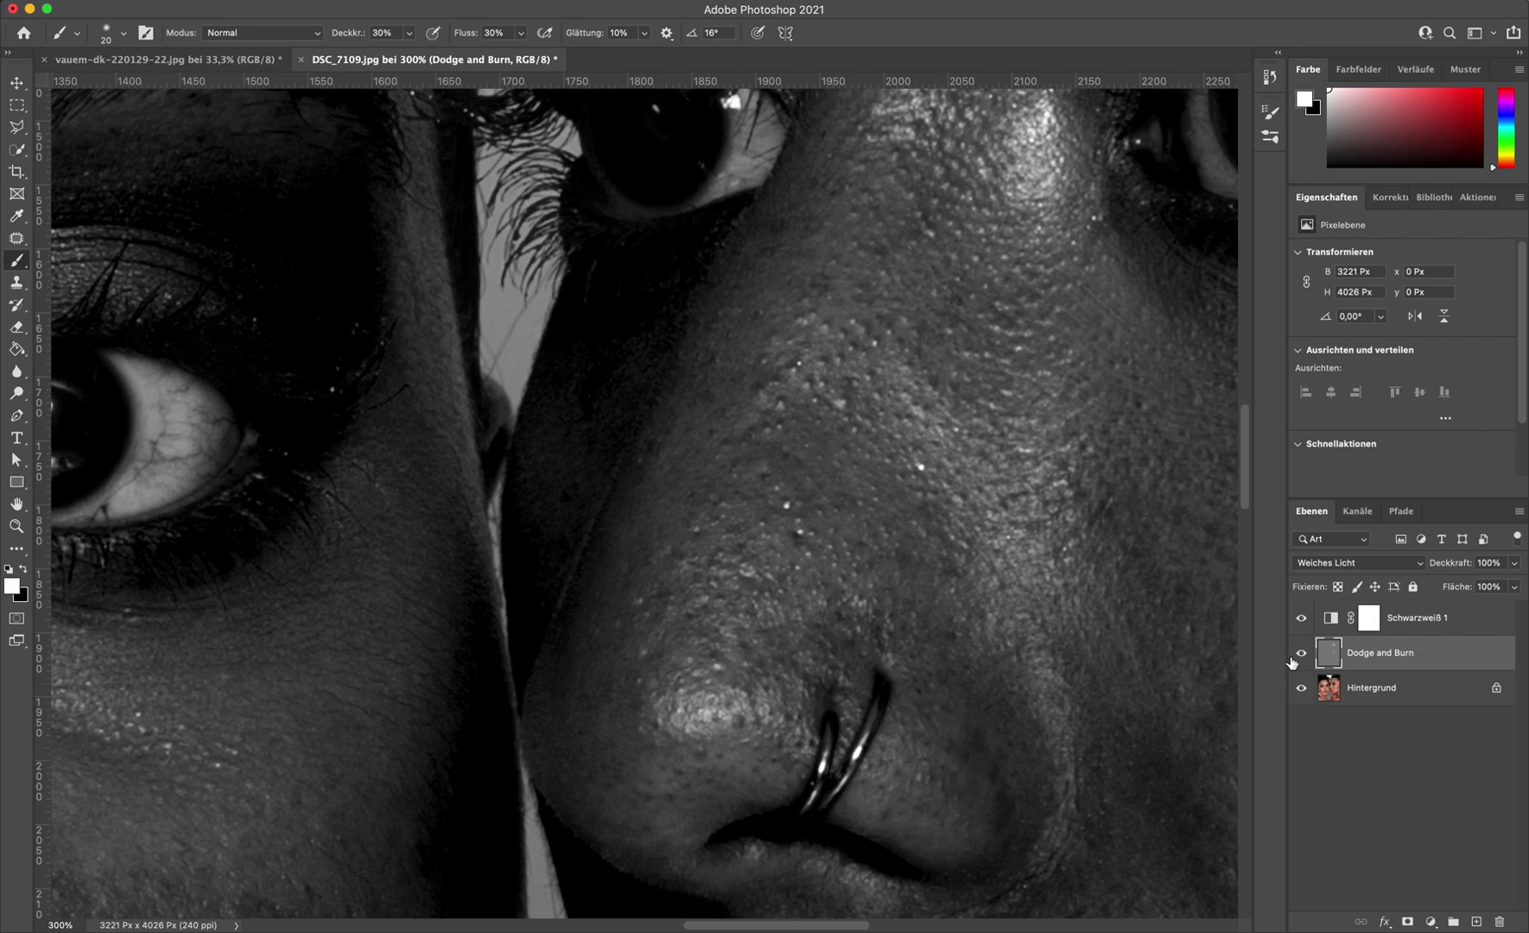
Compare the retouched nose with and without the black-and-white layer, and view the whole photo.
{"action": "left_click", "coordinate": [1299, 617]}
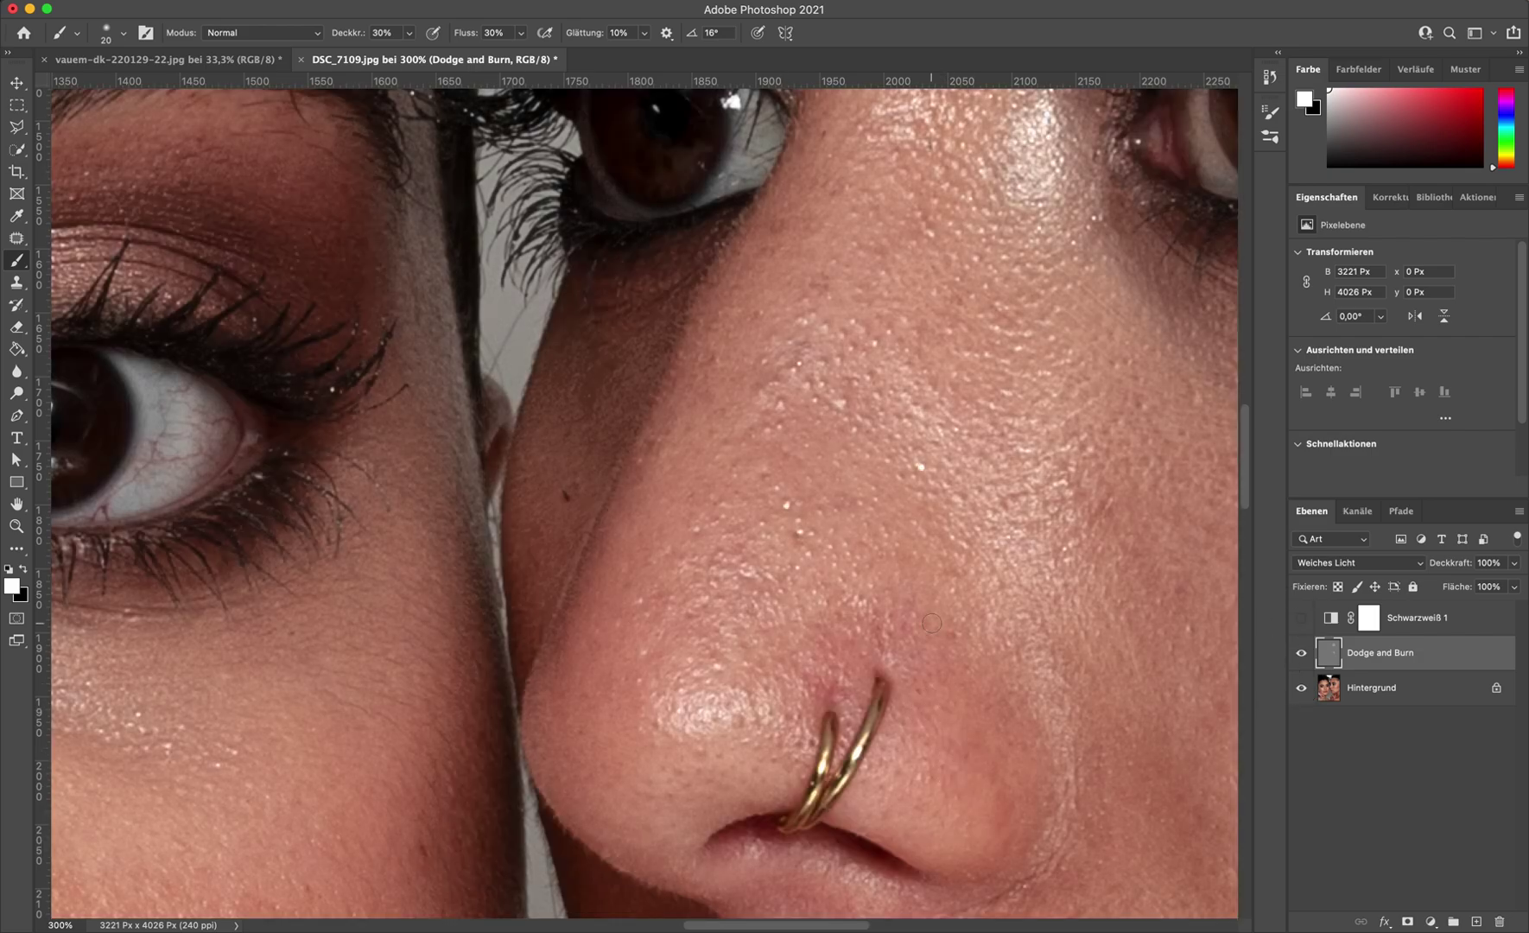
{"action": "left_click", "coordinate": [1300, 617]}
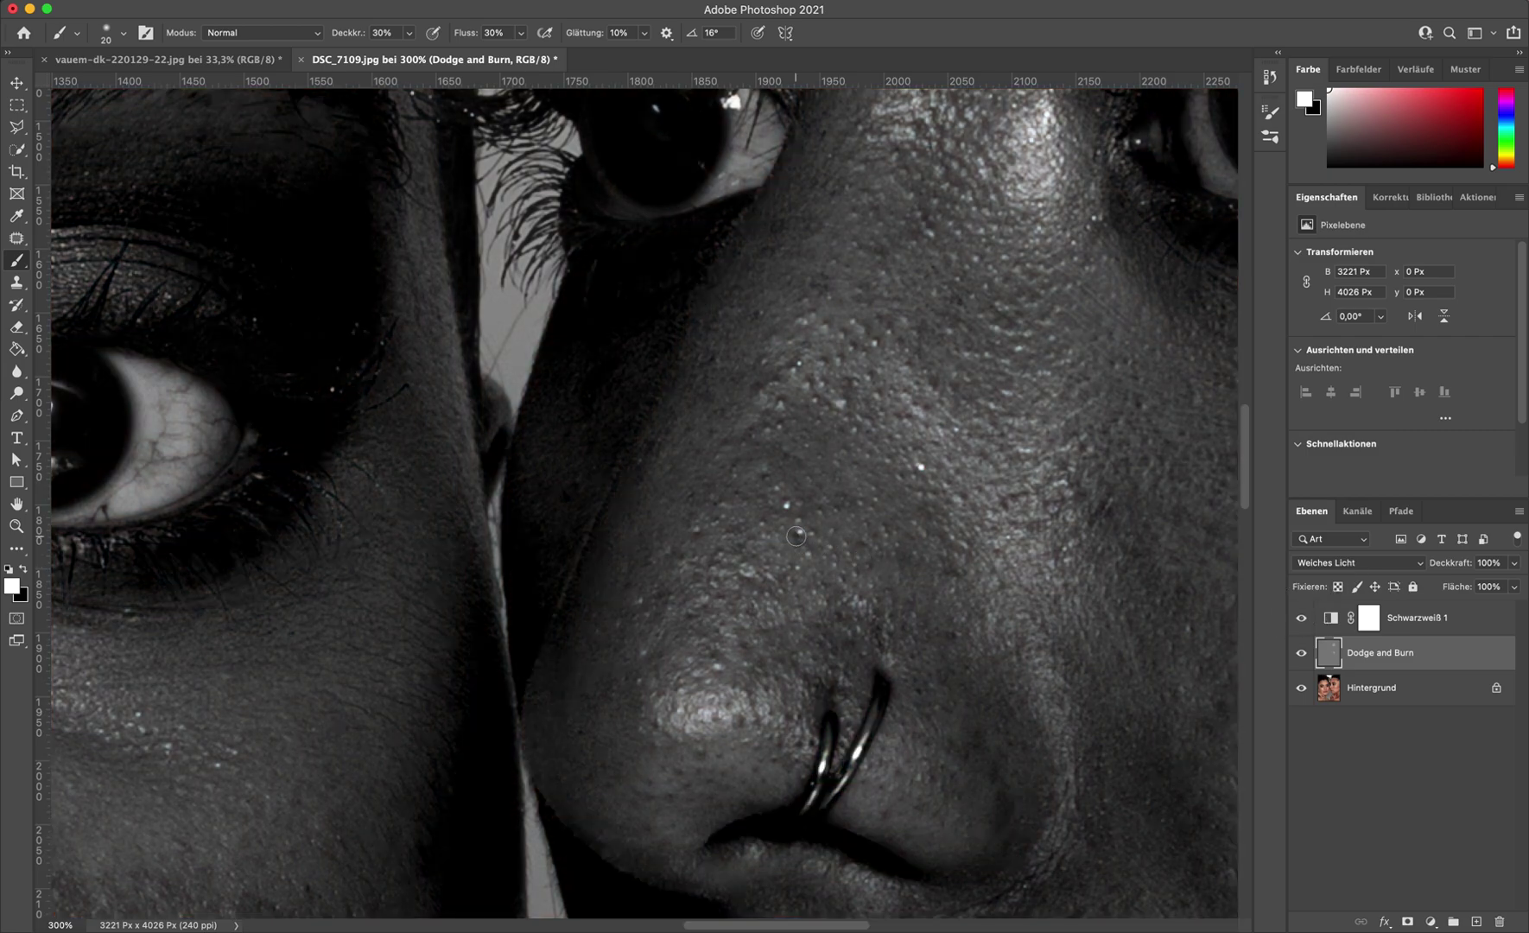
{"action": "left_click", "coordinate": [1338, 620]}
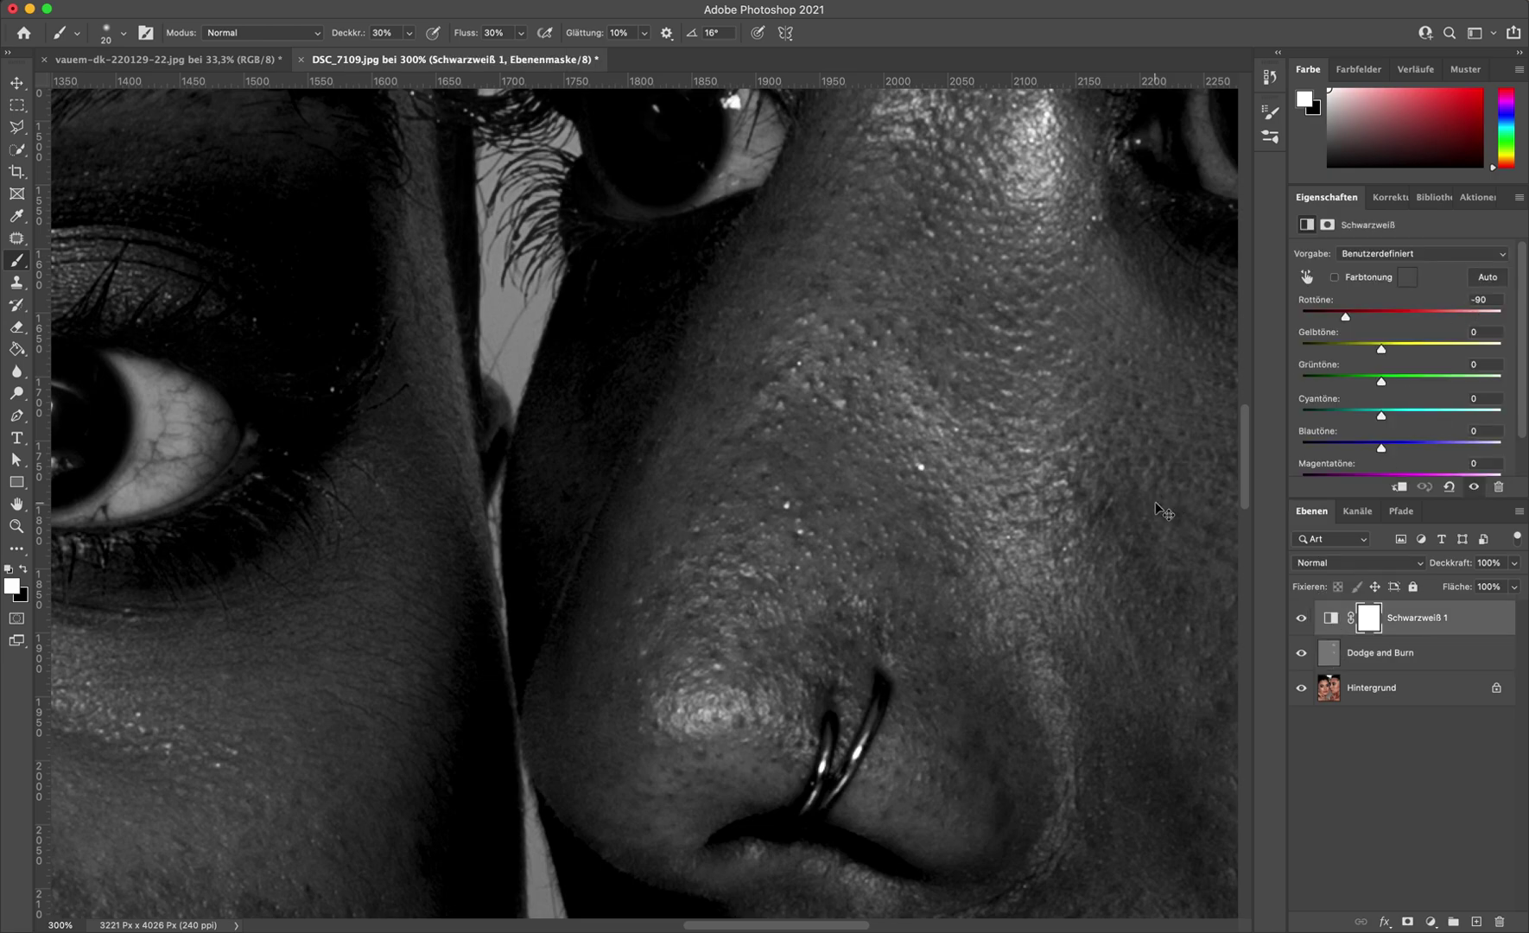
{"action": "key", "text": "super+0"}
{"action": "key", "text": "super+minus"}
{"action": "key", "text": "v"}
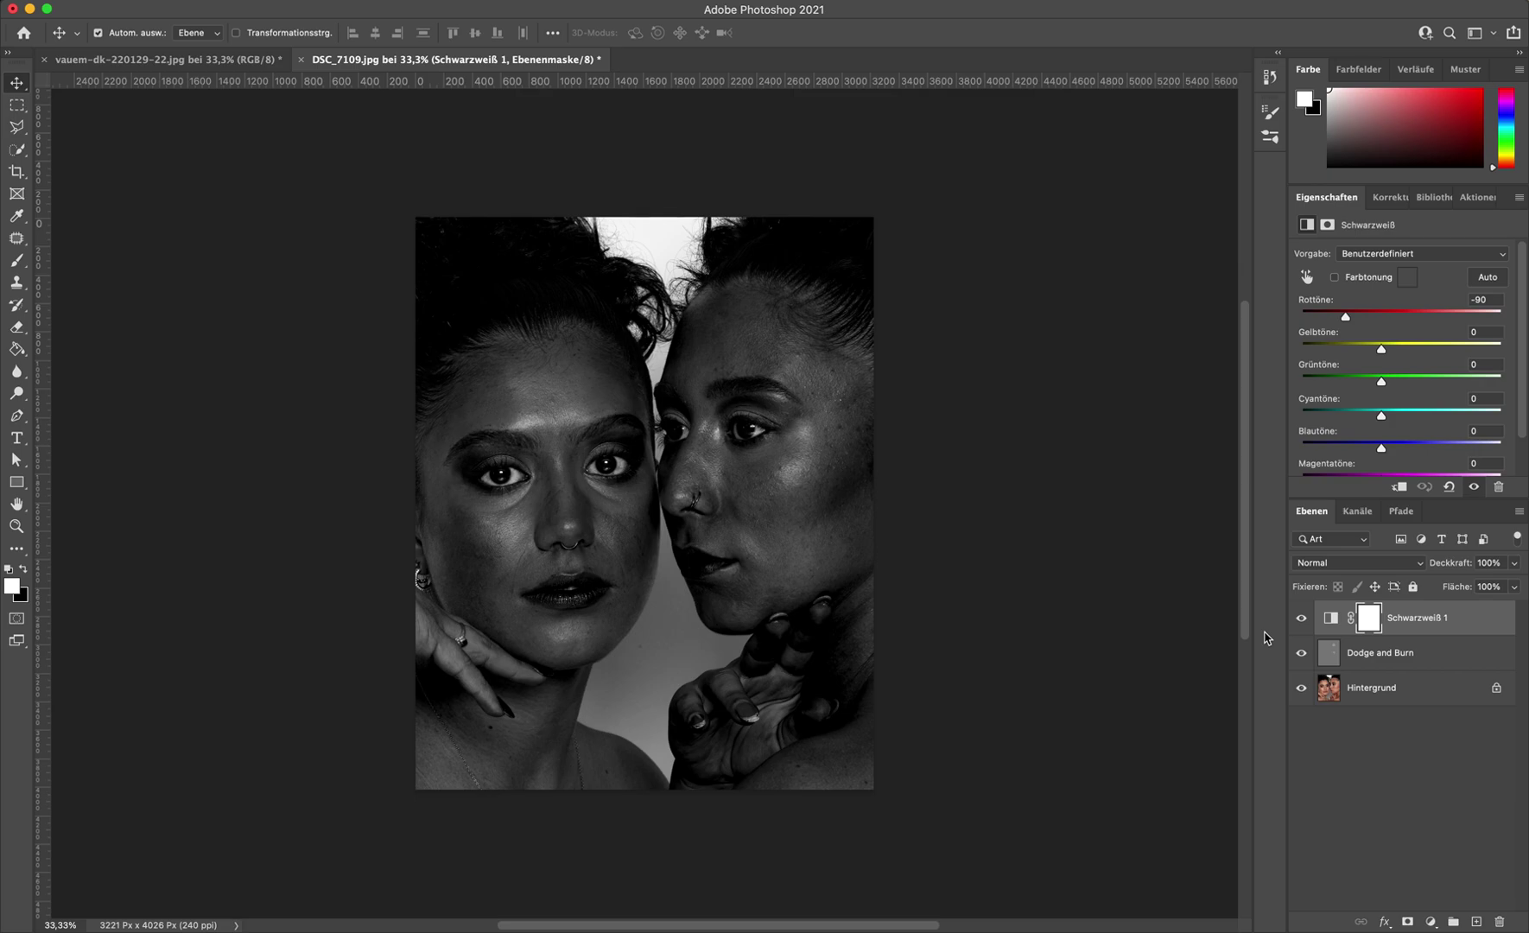
Lighten the dark spots on the cheek of the woman facing the camera, painting on the Dodge and Burn layer.
{"action": "left_click", "coordinate": [1365, 654]}
{"action": "key", "text": "b"}
{"action": "key", "text": "super+plus"}
{"action": "key", "text": "super+plus"}
{"action": "key", "text": "super+plus"}
{"action": "key", "text": "super+plus"}
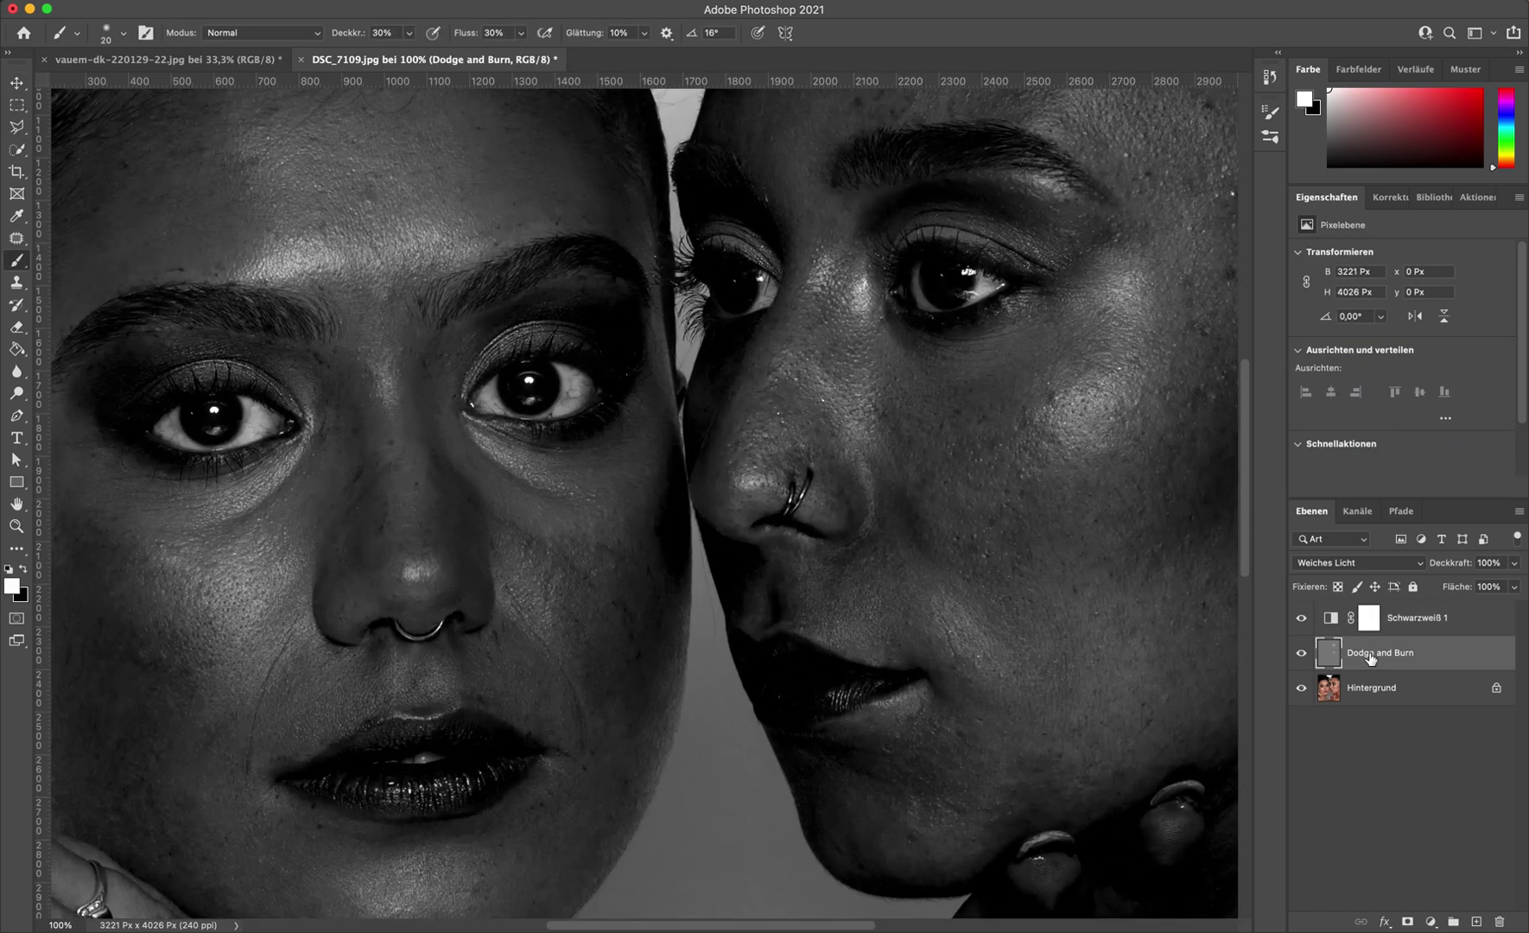
{"action": "scroll", "coordinate": [767, 679], "scroll_direction": "down", "scroll_amount": 3}
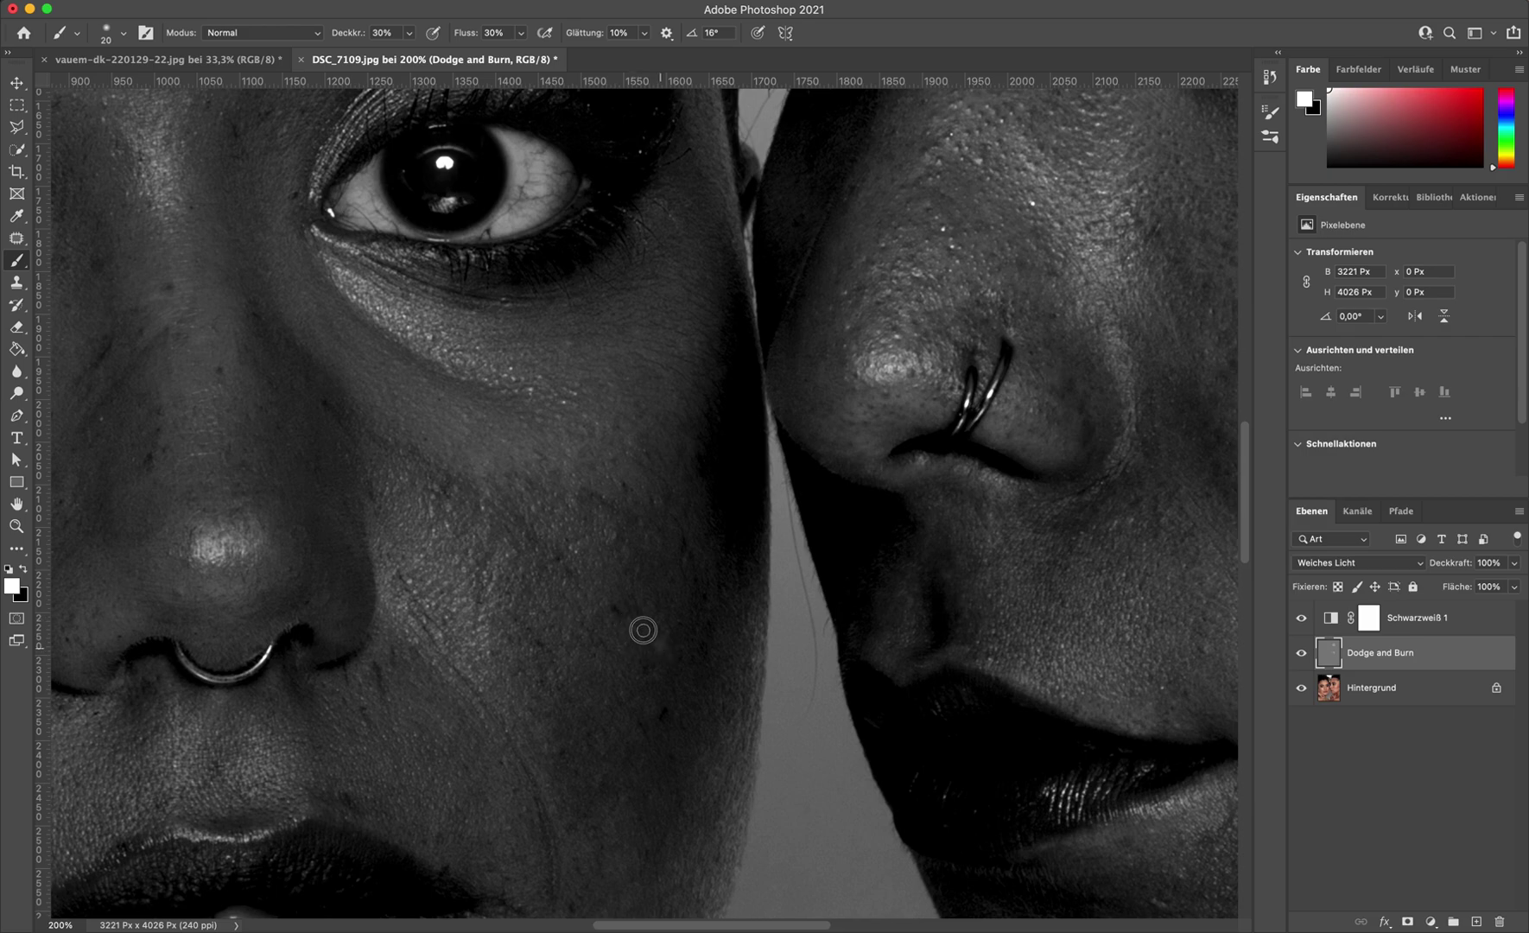
{"action": "left_click_drag", "start_coordinate": [556, 577], "coordinate": [668, 571]}
{"action": "mouse_move", "coordinate": [532, 514]}
{"action": "left_mouse_down"}
{"action": "mouse_move", "coordinate": [587, 771]}
{"action": "mouse_move", "coordinate": [629, 577]}
{"action": "mouse_move", "coordinate": [690, 696]}
{"action": "mouse_move", "coordinate": [654, 834]}
{"action": "left_mouse_up"}
{"action": "key", "text": "super+0"}
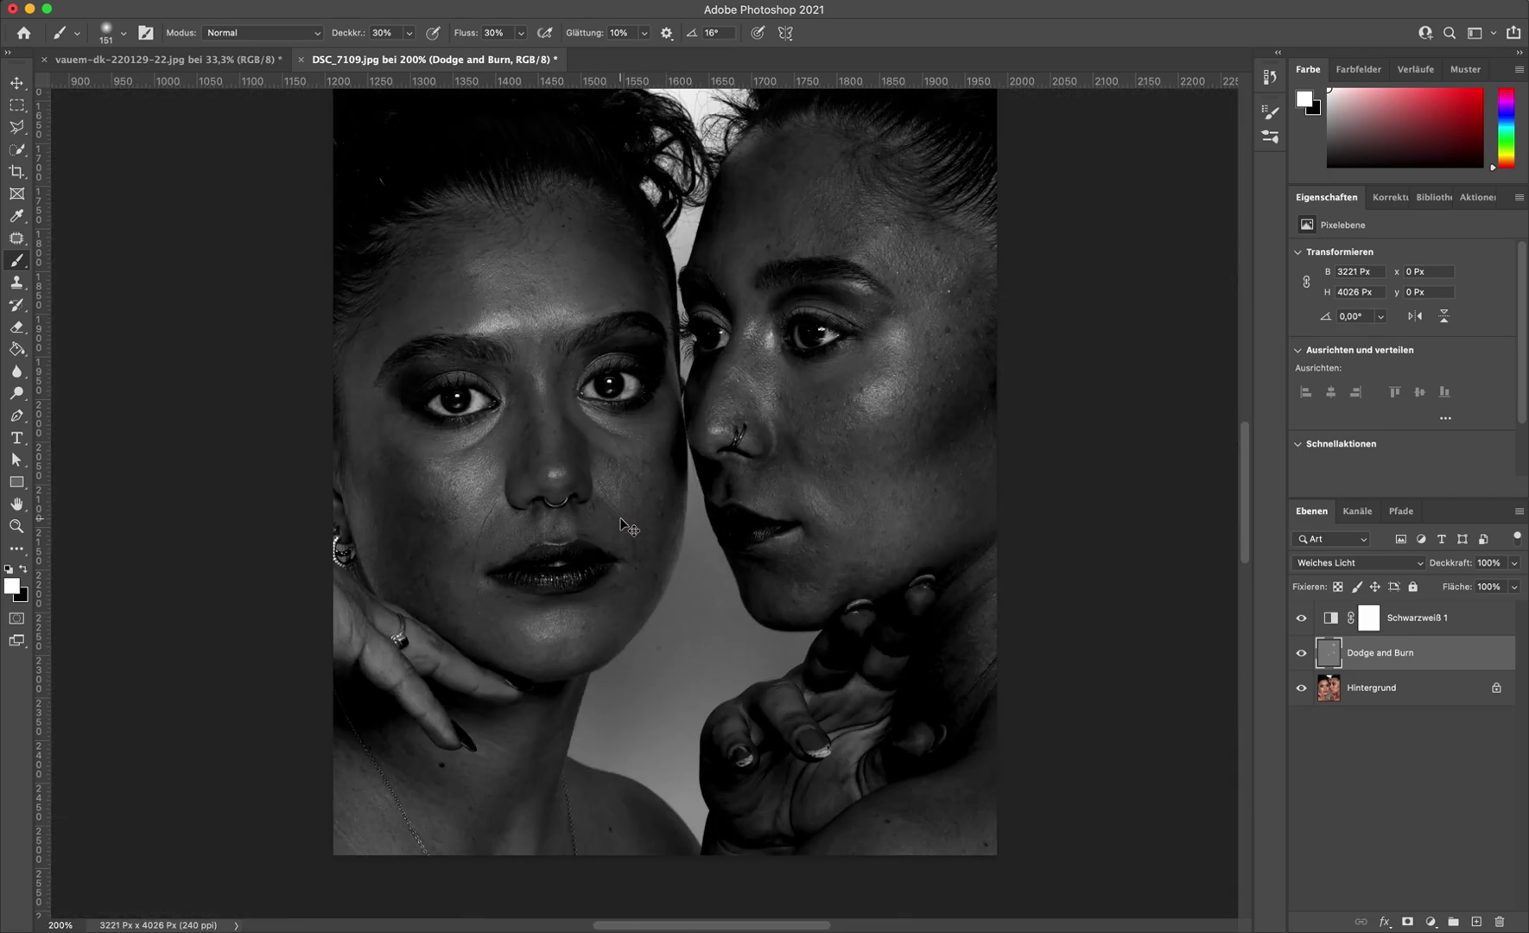
Hide the black-and-white layer to view the colour result, and delete it together with the Dodge and Burn layer.
{"action": "left_click", "coordinate": [1300, 618]}
{"action": "key", "text": "super+minus"}
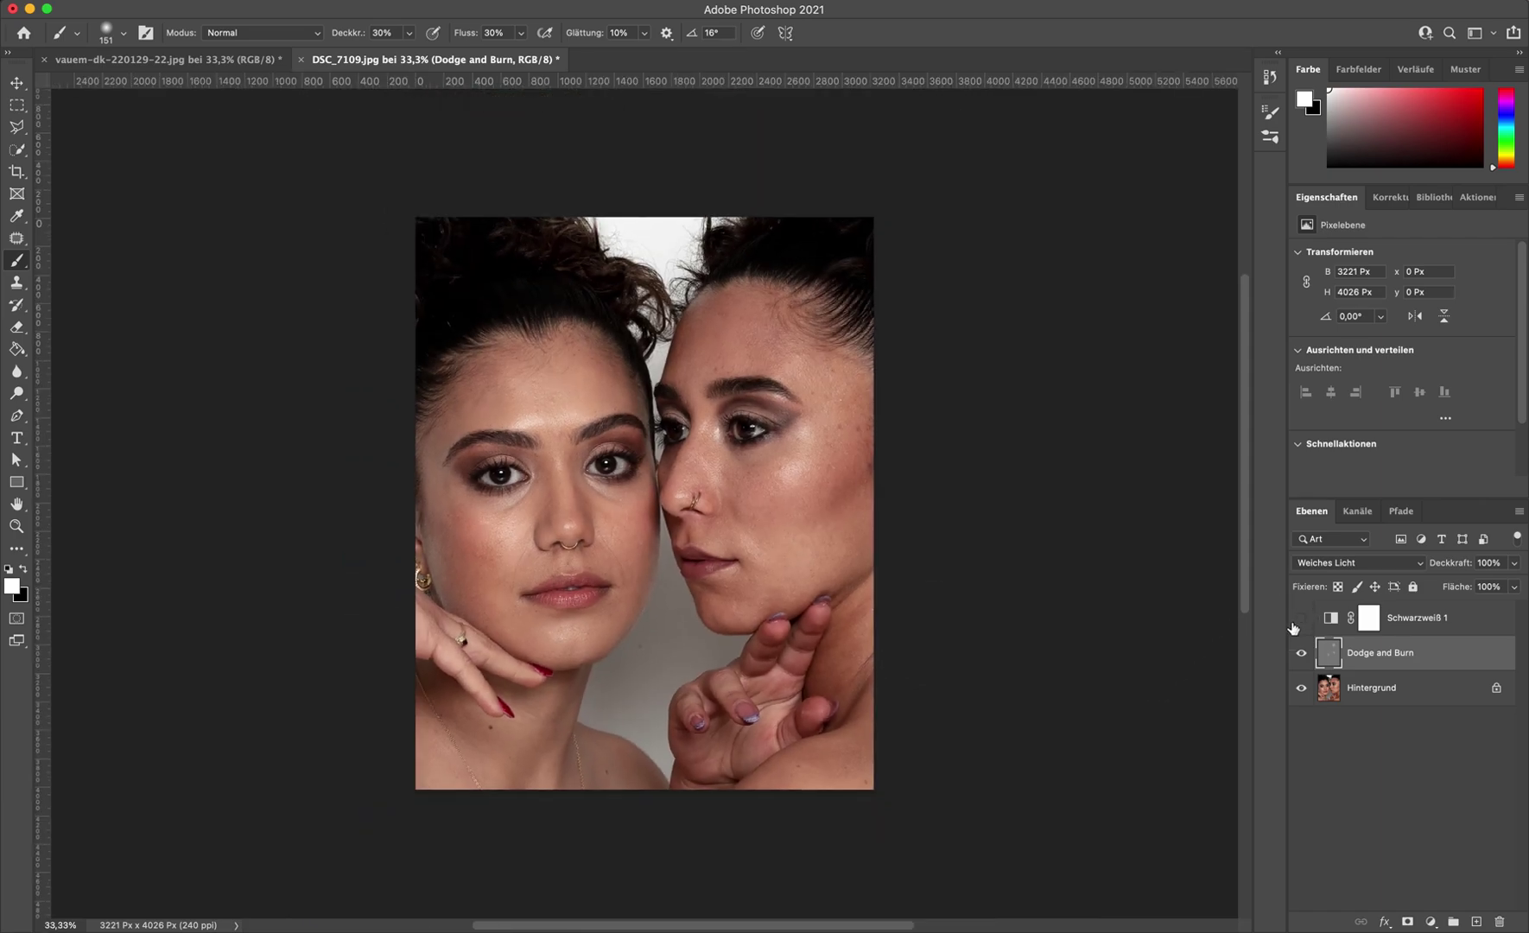
{"action": "left_click", "coordinate": [1434, 622], "text": "shift"}
{"action": "key", "text": "Delete"}
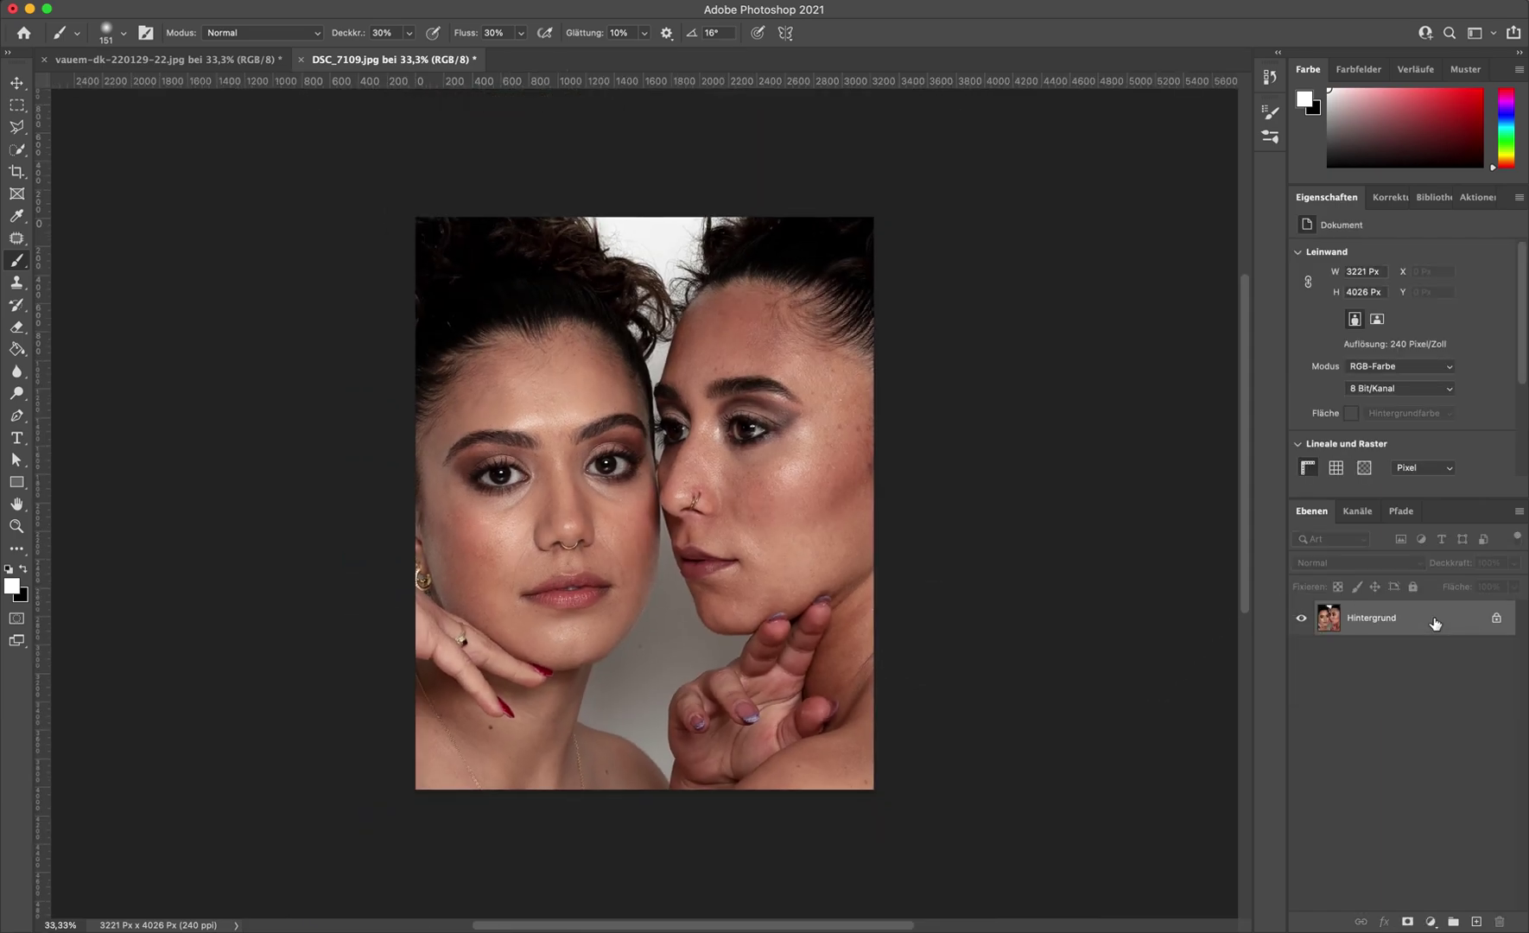
{"action": "key", "text": "v"}
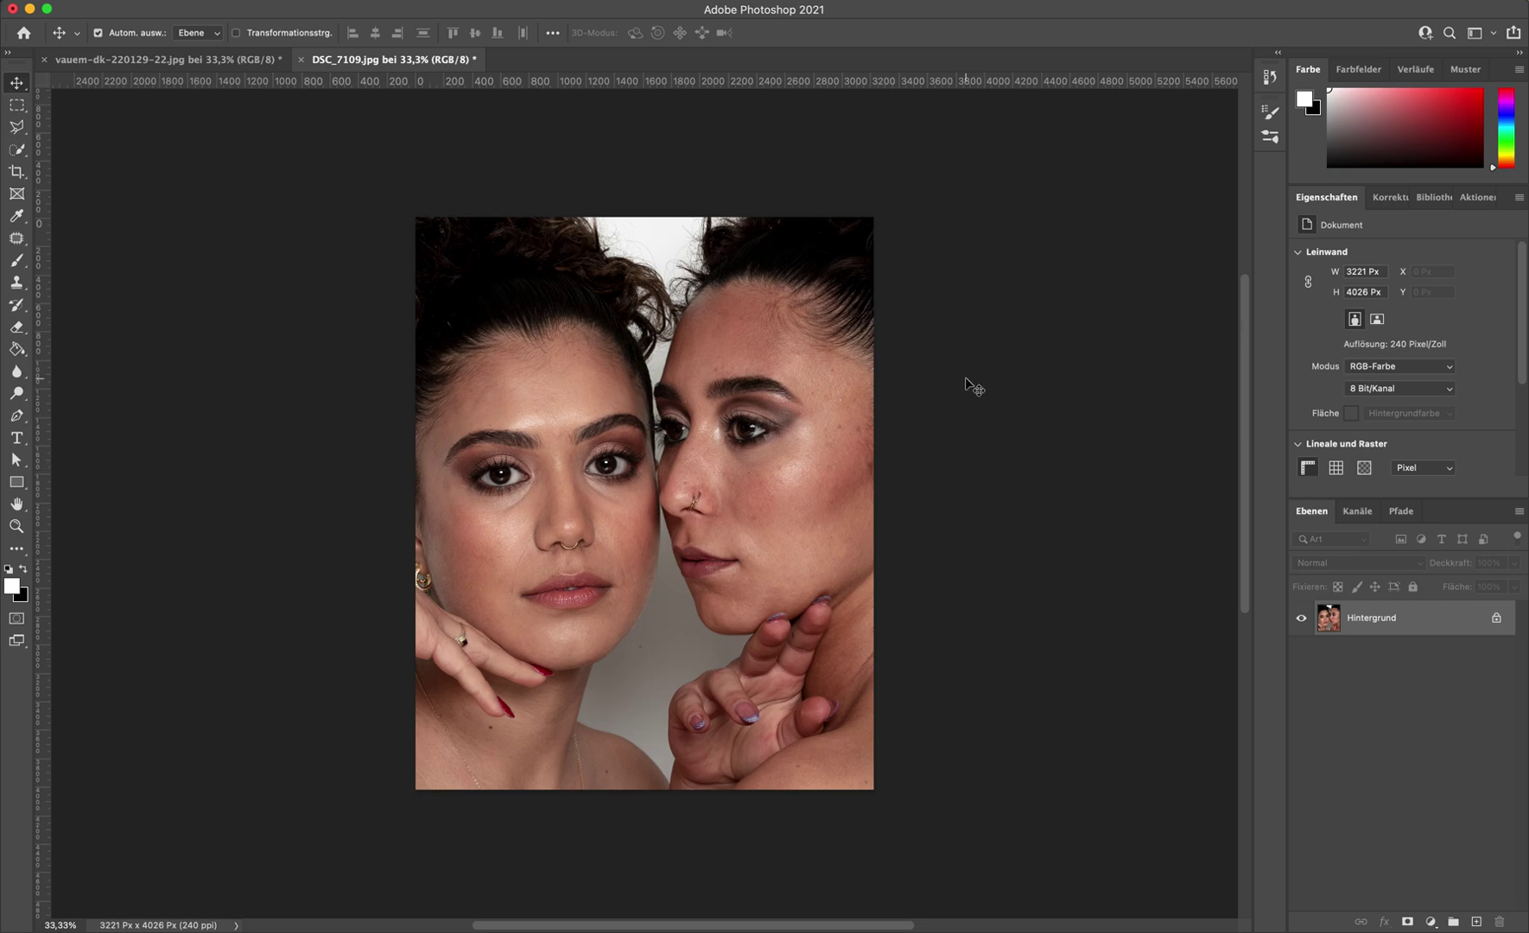
Compare vauem-dk-220129-22.jpg with DSC_7109.jpg, and examine the profile woman's nose and cheek at 200% in vauem-dk-220129-22.jpg.
{"action": "left_click", "coordinate": [266, 60]}
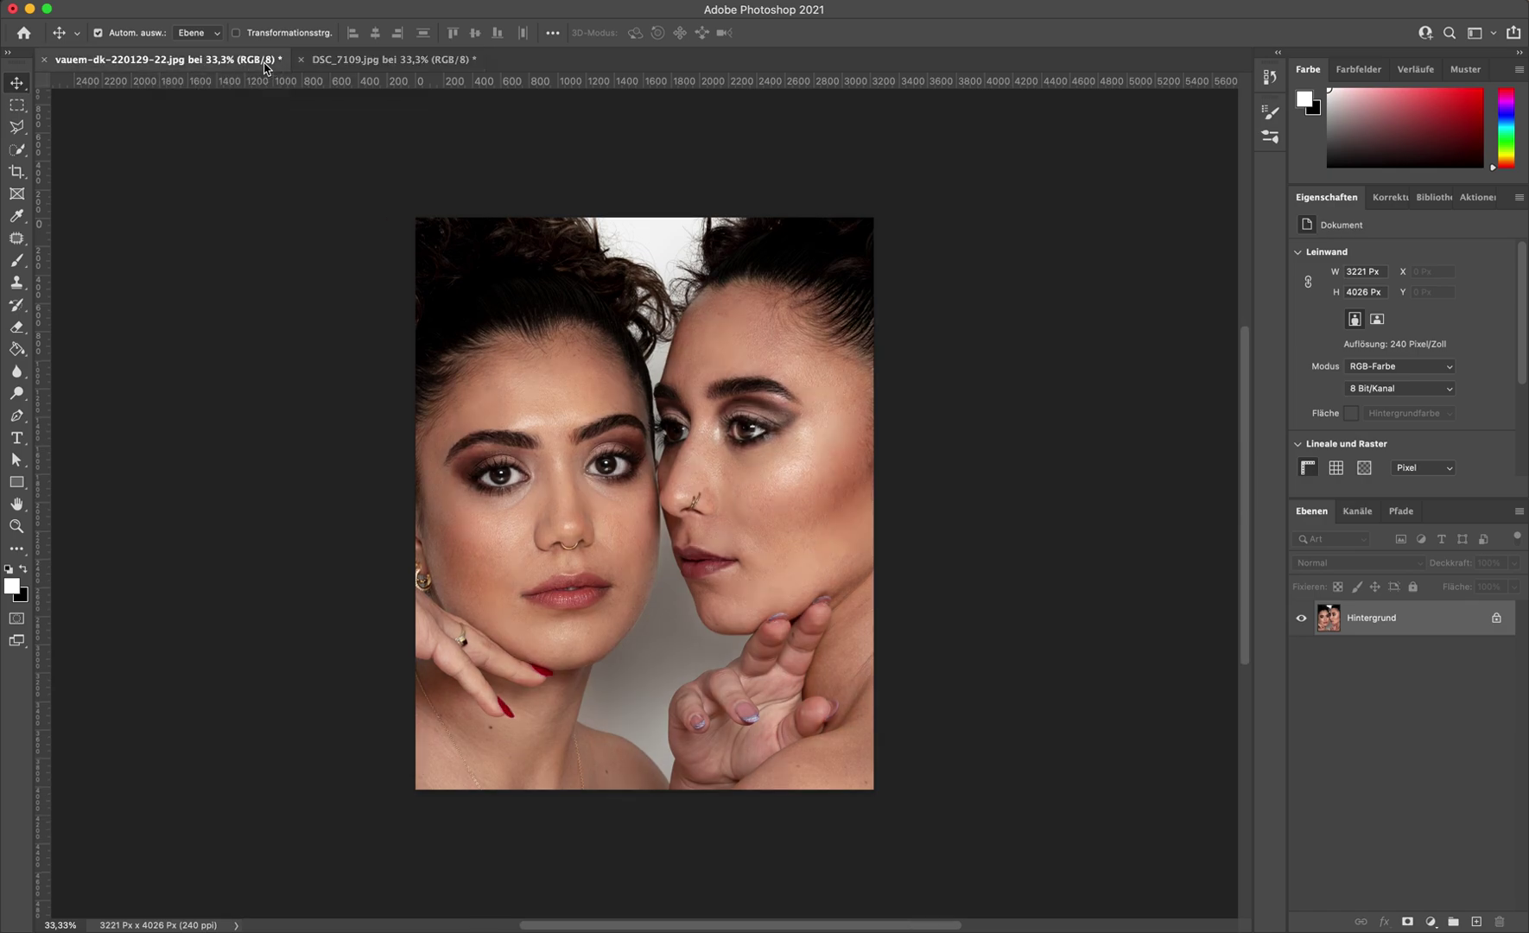
{"action": "left_click", "coordinate": [367, 62]}
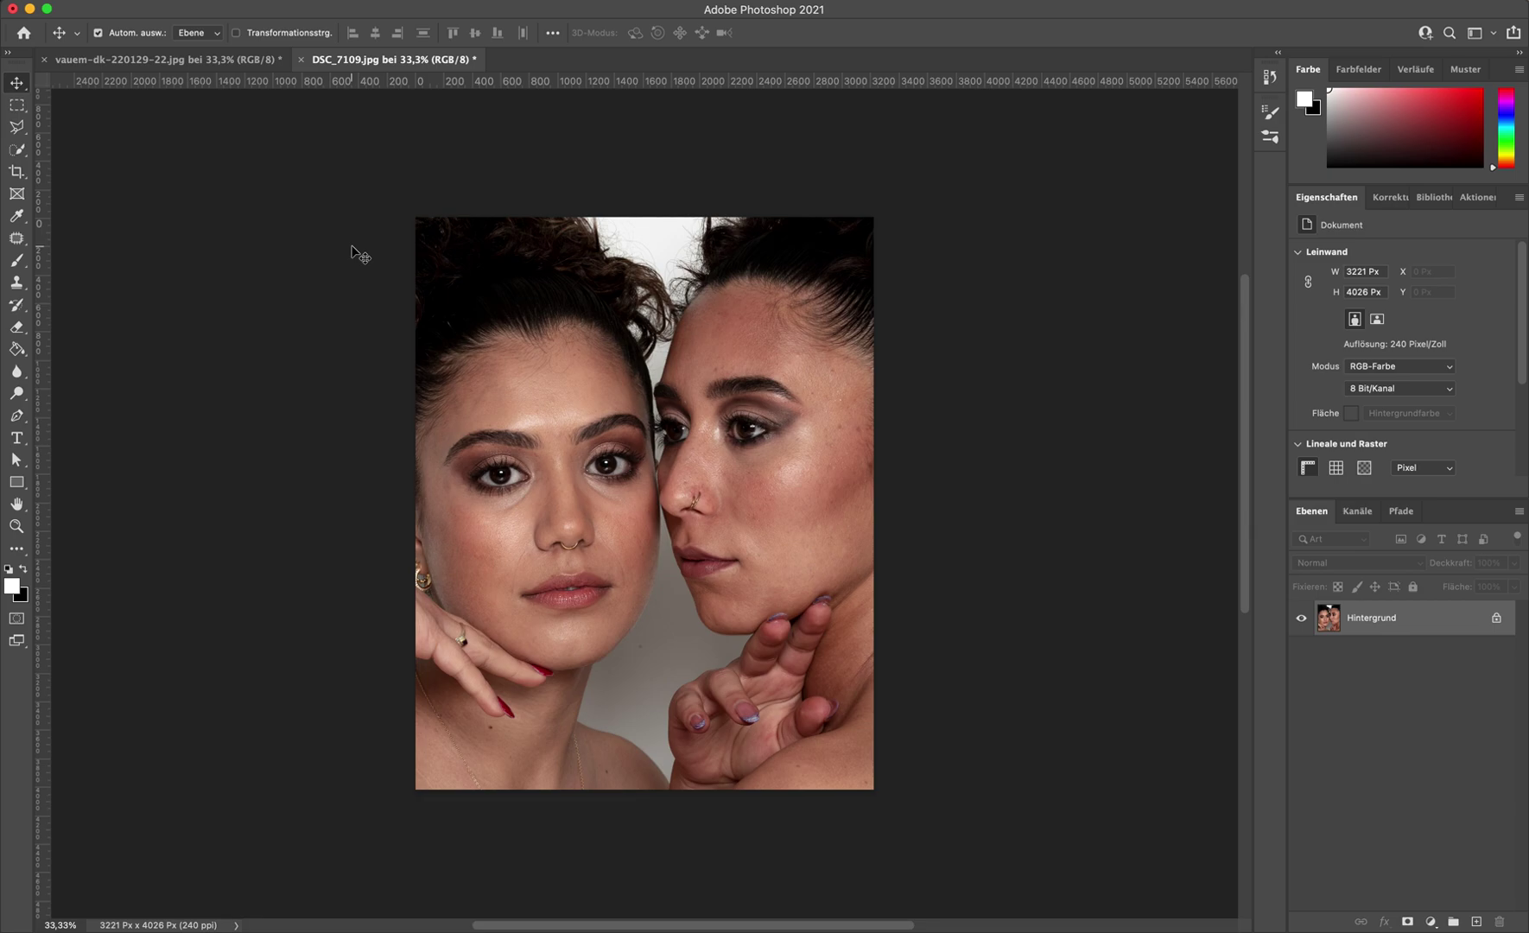
{"action": "left_click", "coordinate": [221, 62]}
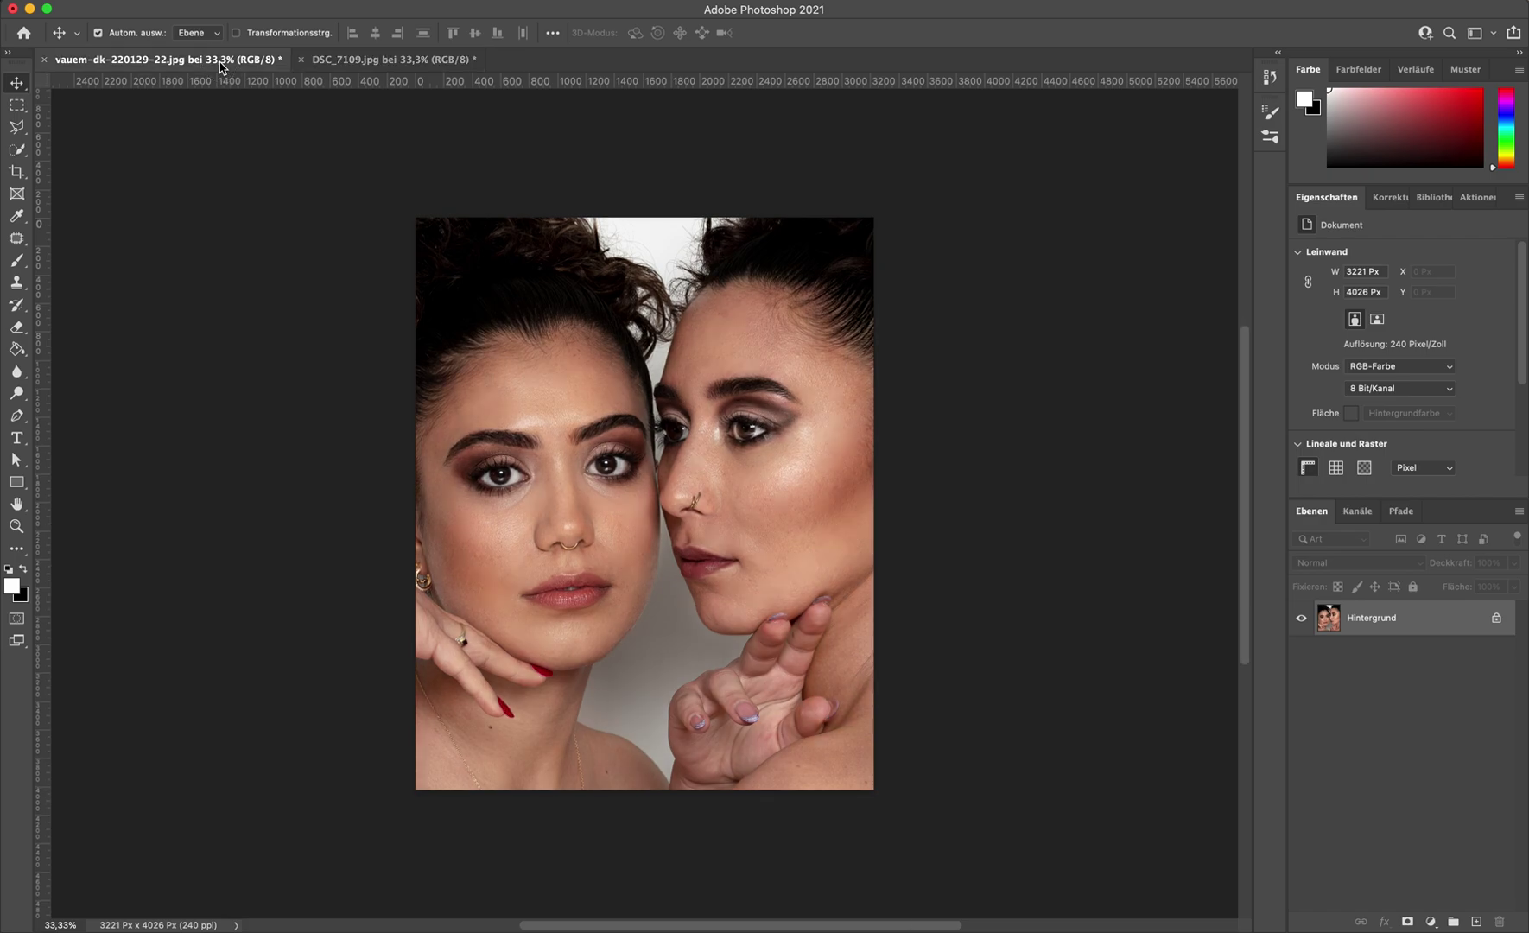
{"action": "key", "text": "super+plus"}
{"action": "key", "text": "super+plus"}
{"action": "key", "text": "super+plus"}
{"action": "key", "text": "super+plus"}
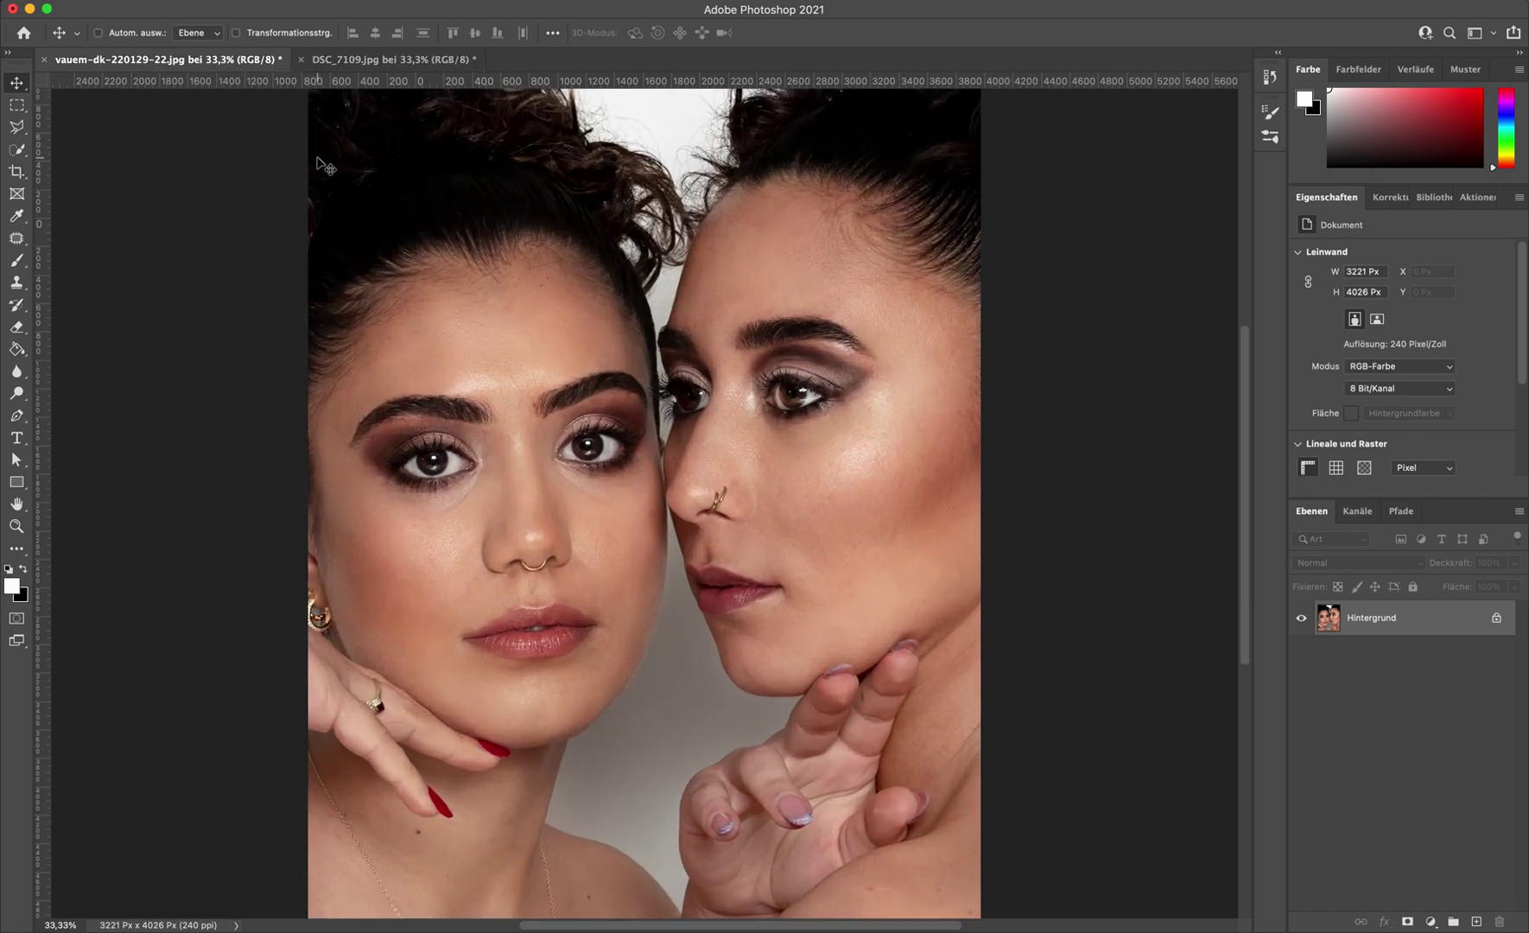
{"action": "scroll", "coordinate": [729, 430], "scroll_direction": "right", "scroll_amount": 10}
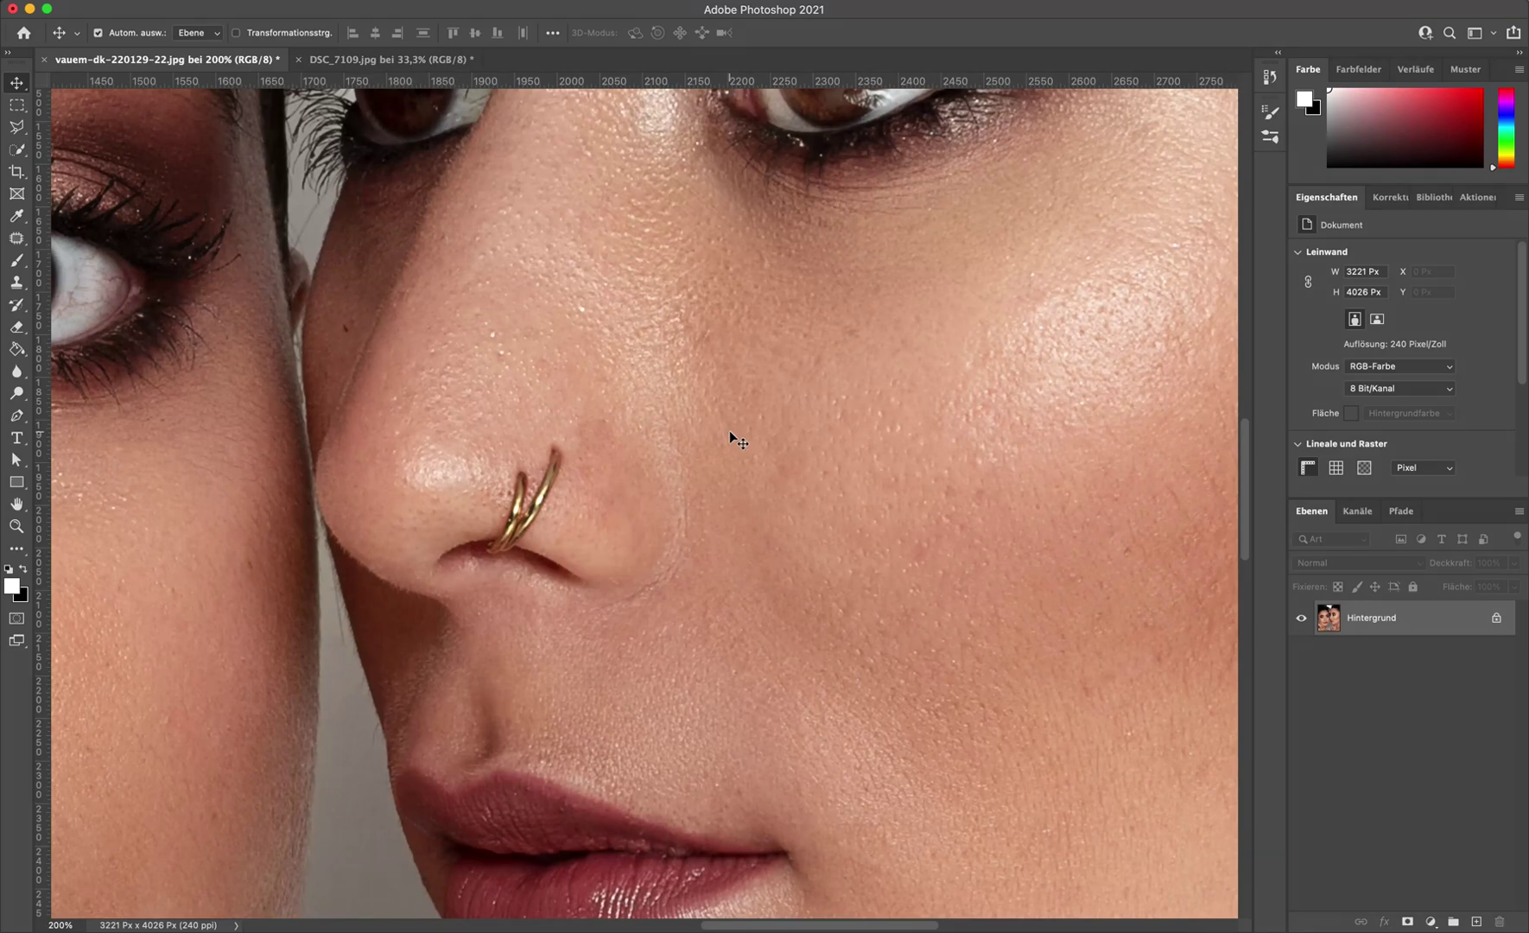
Examine the skin on the profile woman's nose and cheek at 200% in DSC_7109.jpg.
{"action": "left_click", "coordinate": [406, 63]}
{"action": "key", "text": "super+plus"}
{"action": "key", "text": "super+plus"}
{"action": "key", "text": "super+plus"}
{"action": "key", "text": "super+plus"}
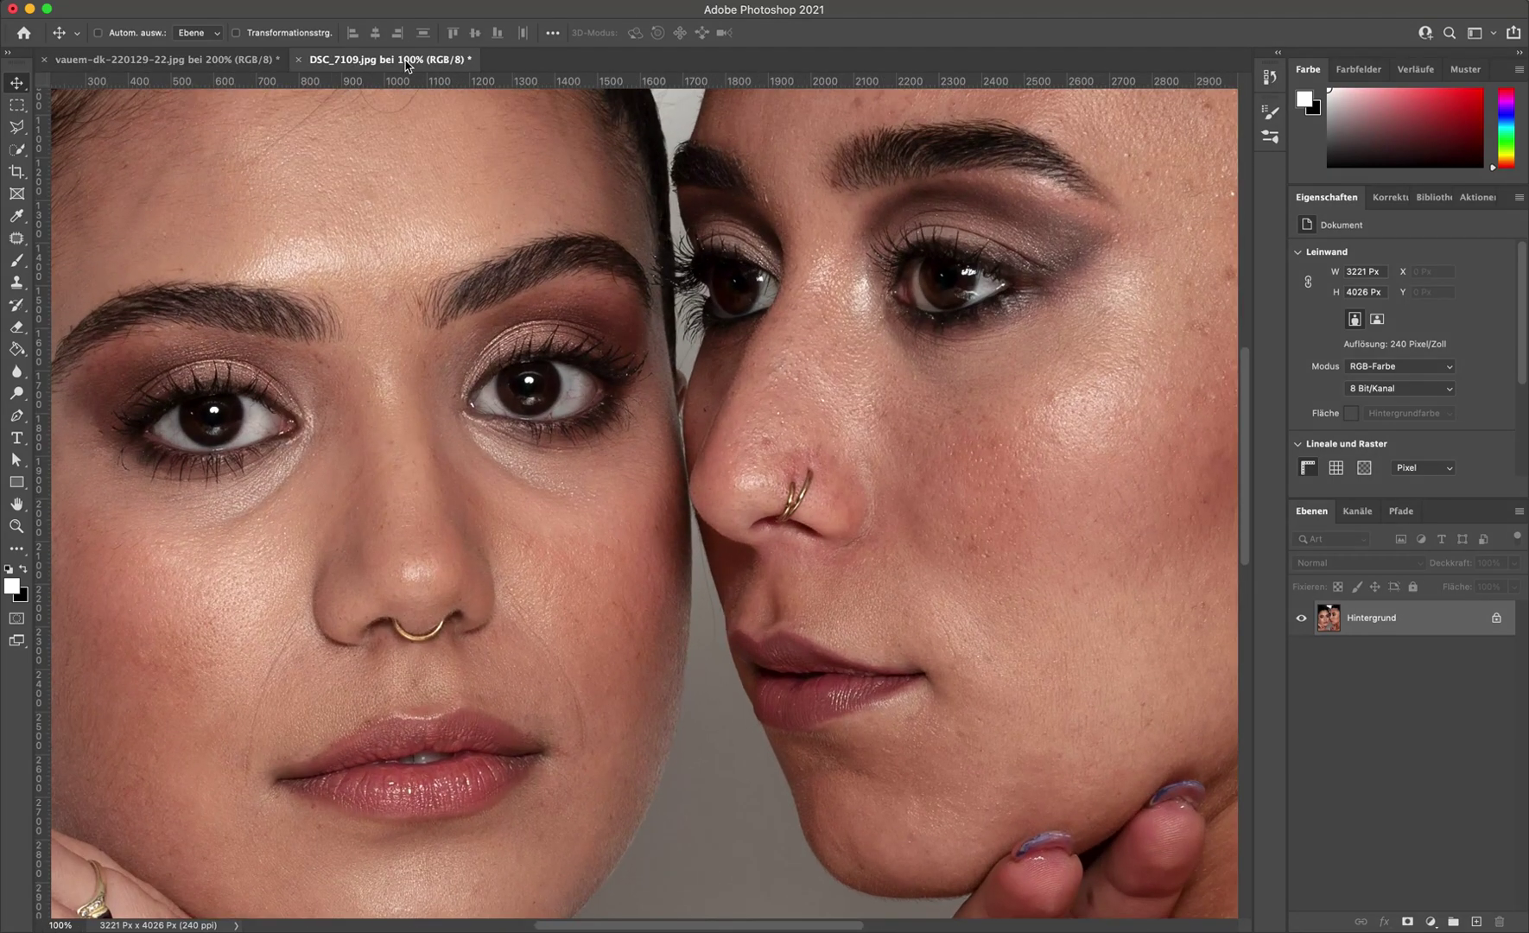
{"action": "scroll", "coordinate": [788, 321], "scroll_direction": "right", "scroll_amount": 5}
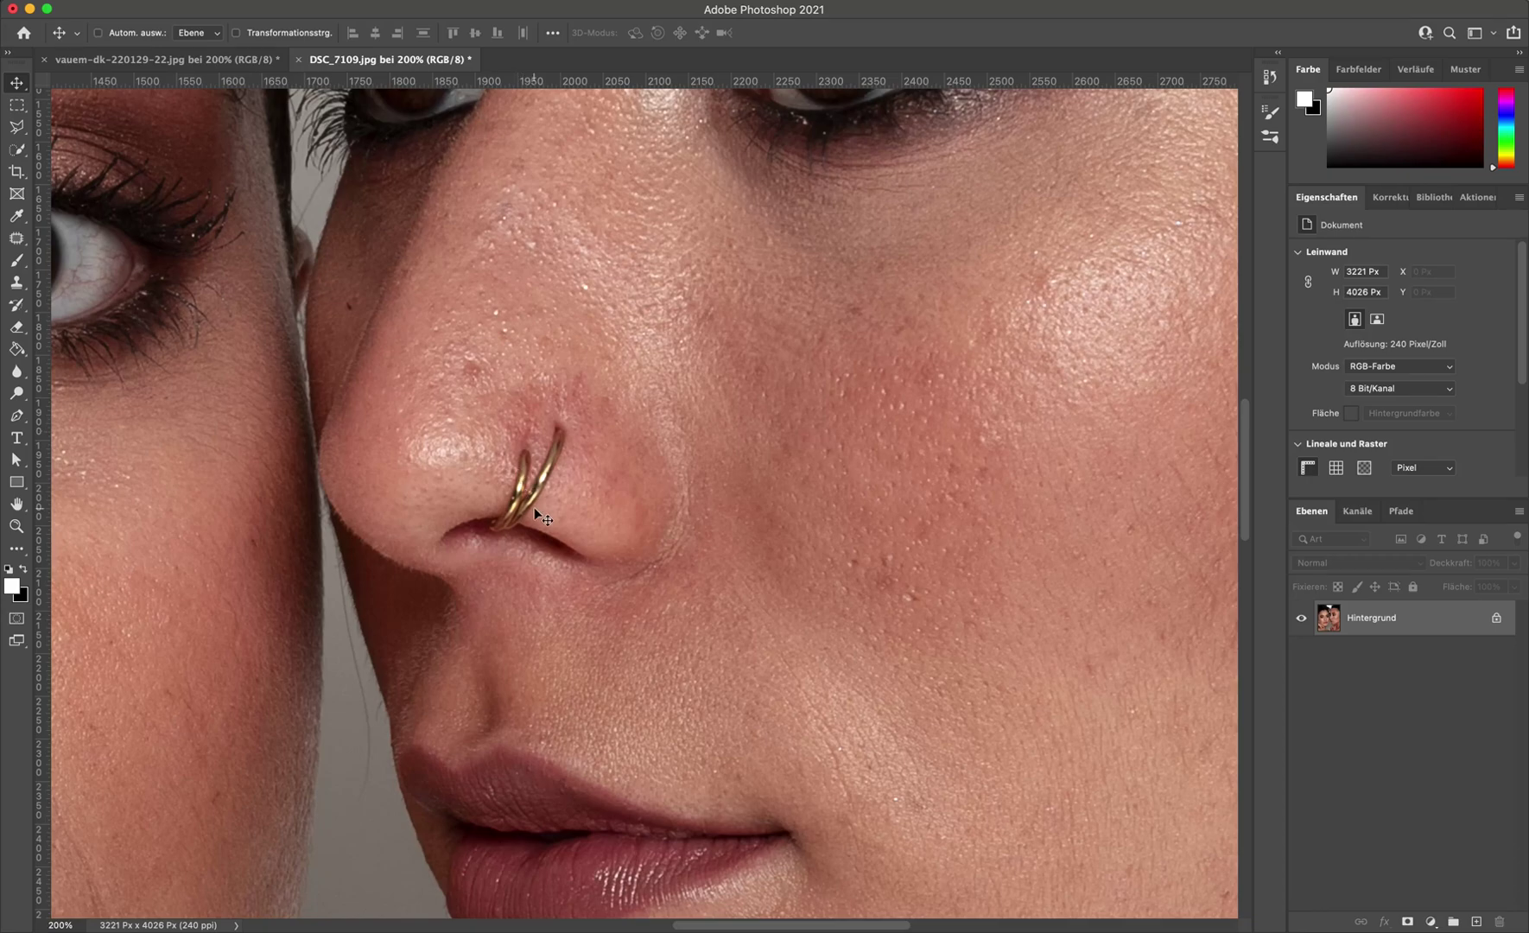
{"action": "key", "text": "super+0"}
{"action": "key", "text": "super+plus"}
{"action": "key", "text": "super+plus"}
{"action": "key", "text": "super+plus"}
{"action": "key", "text": "super+plus"}
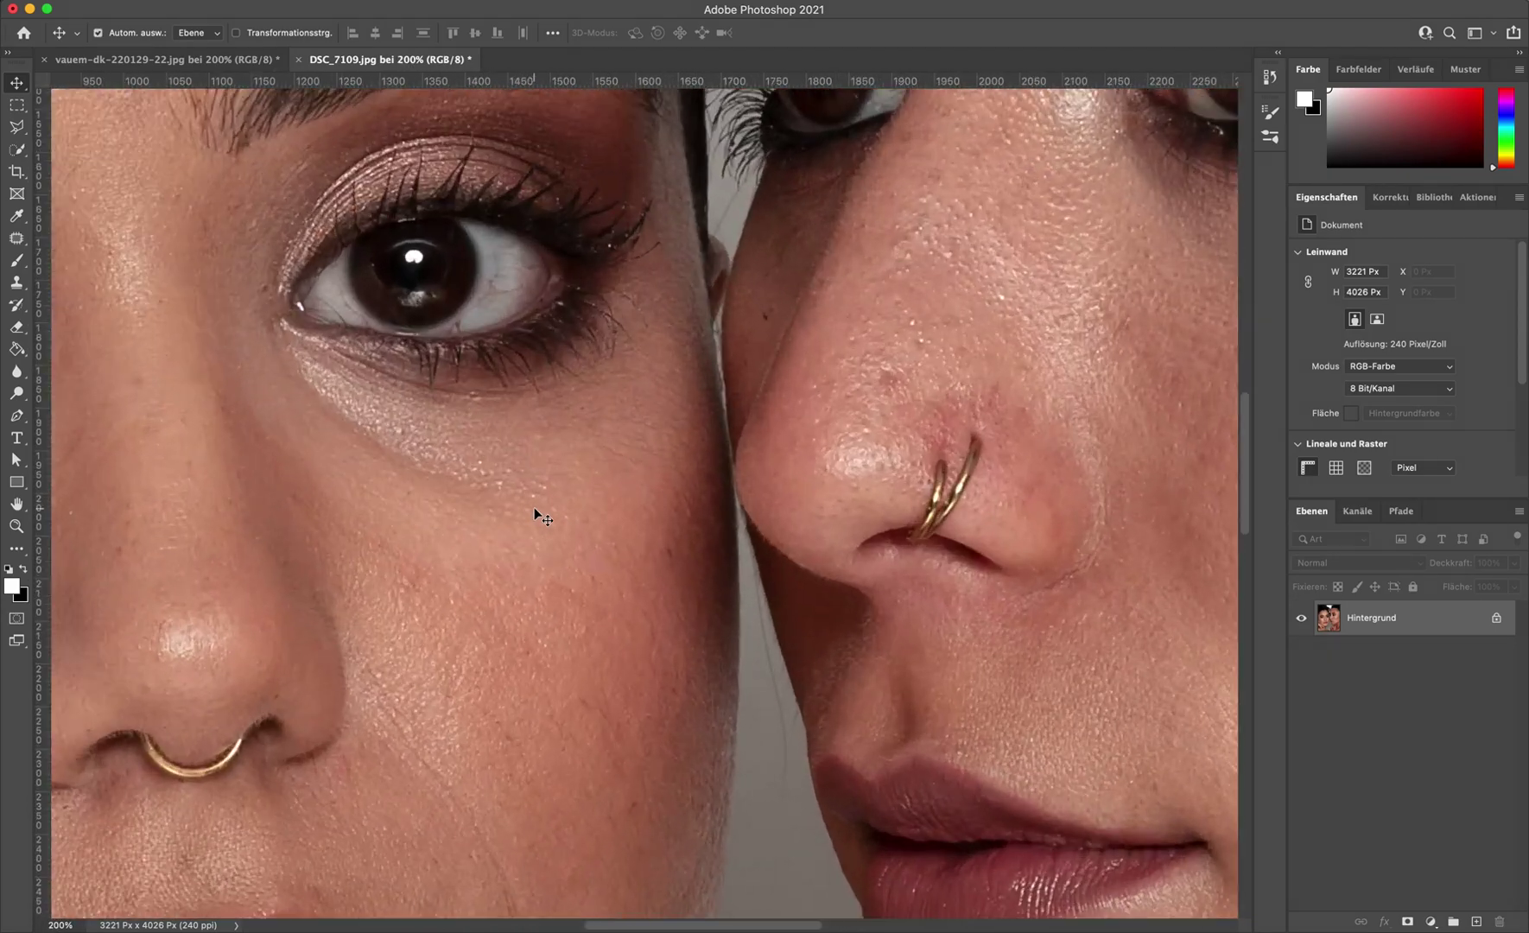
{"action": "scroll", "coordinate": [533, 510], "scroll_direction": "right", "scroll_amount": 8}
{"action": "scroll", "coordinate": [534, 509], "scroll_direction": "right", "scroll_amount": 2}
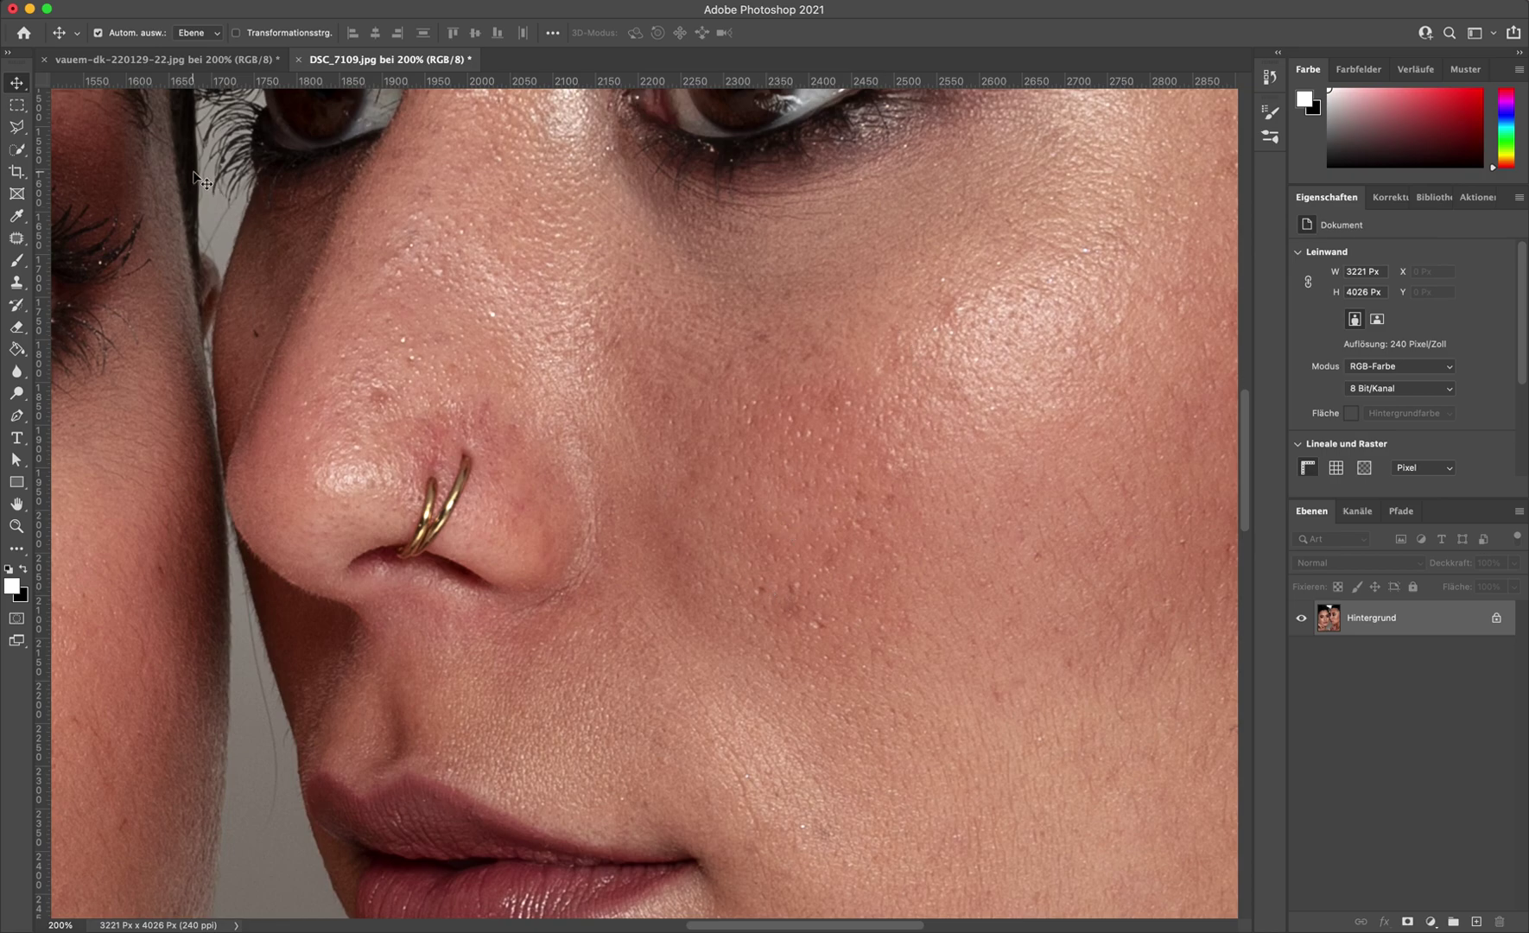
Return to vauem-dk-220129-22.jpg to check the same skin area, and view the whole image.
{"action": "left_click", "coordinate": [189, 61]}
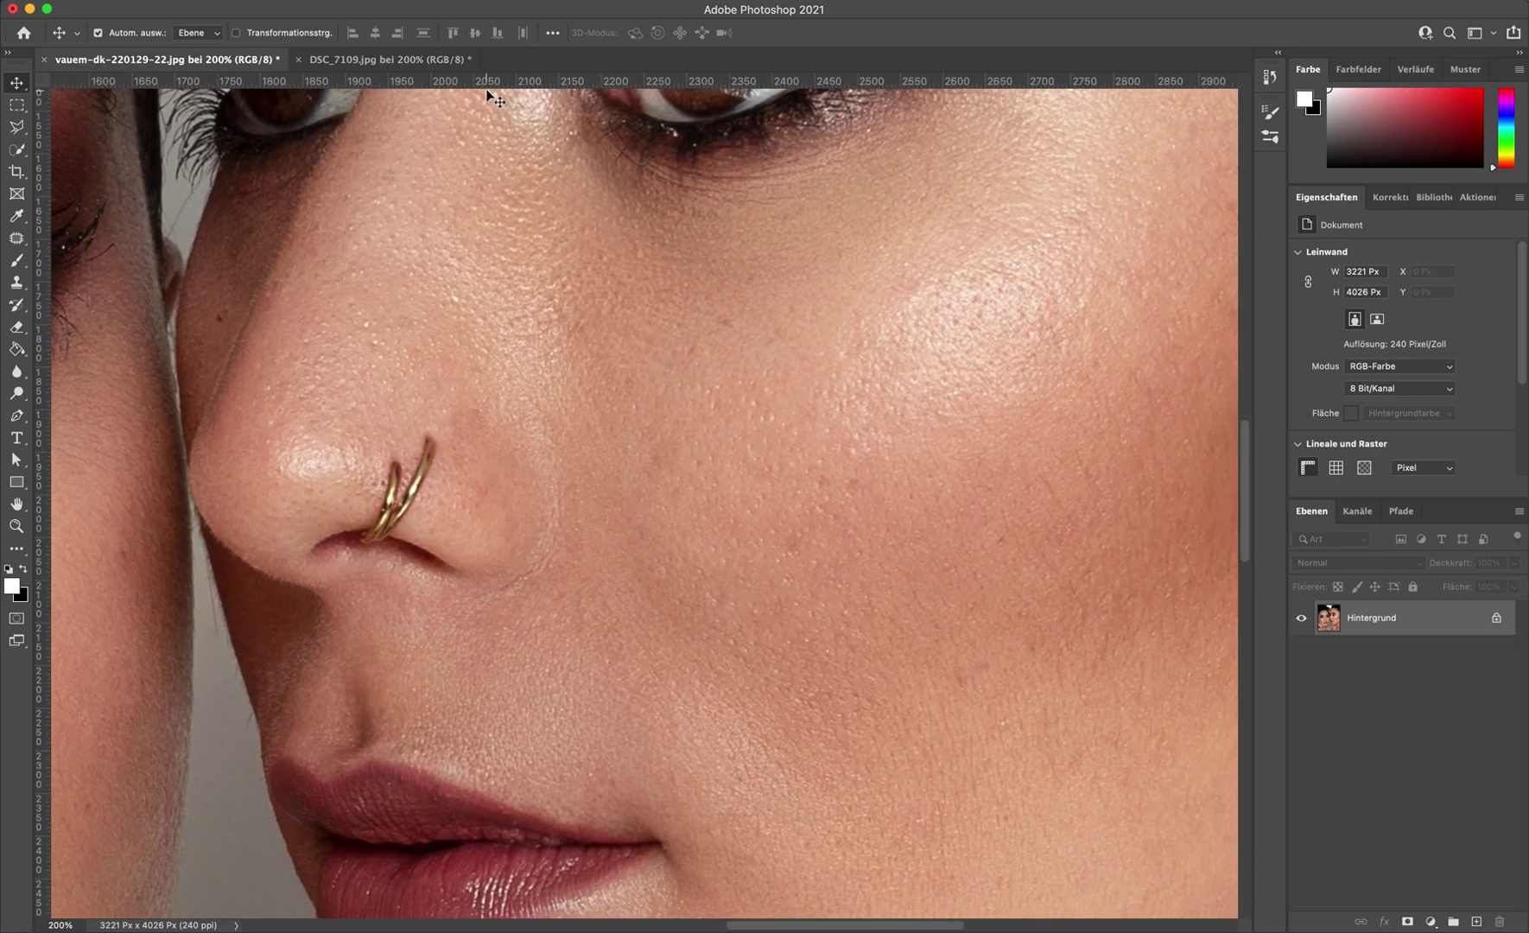
{"action": "key", "text": "super+0"}
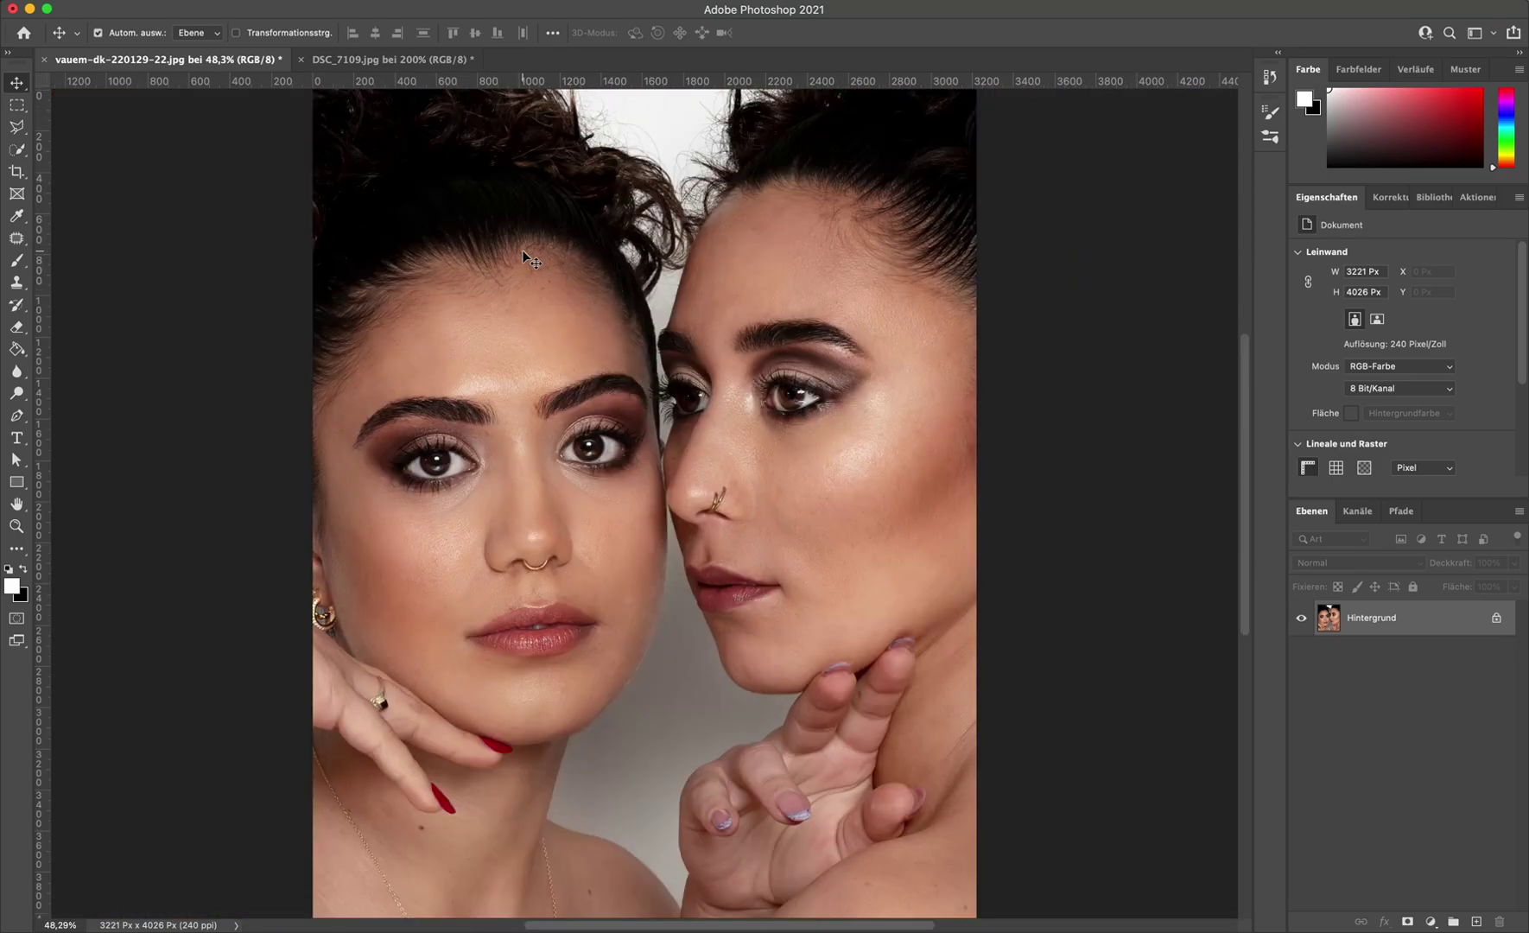
{"action": "key", "text": "super+minus"}
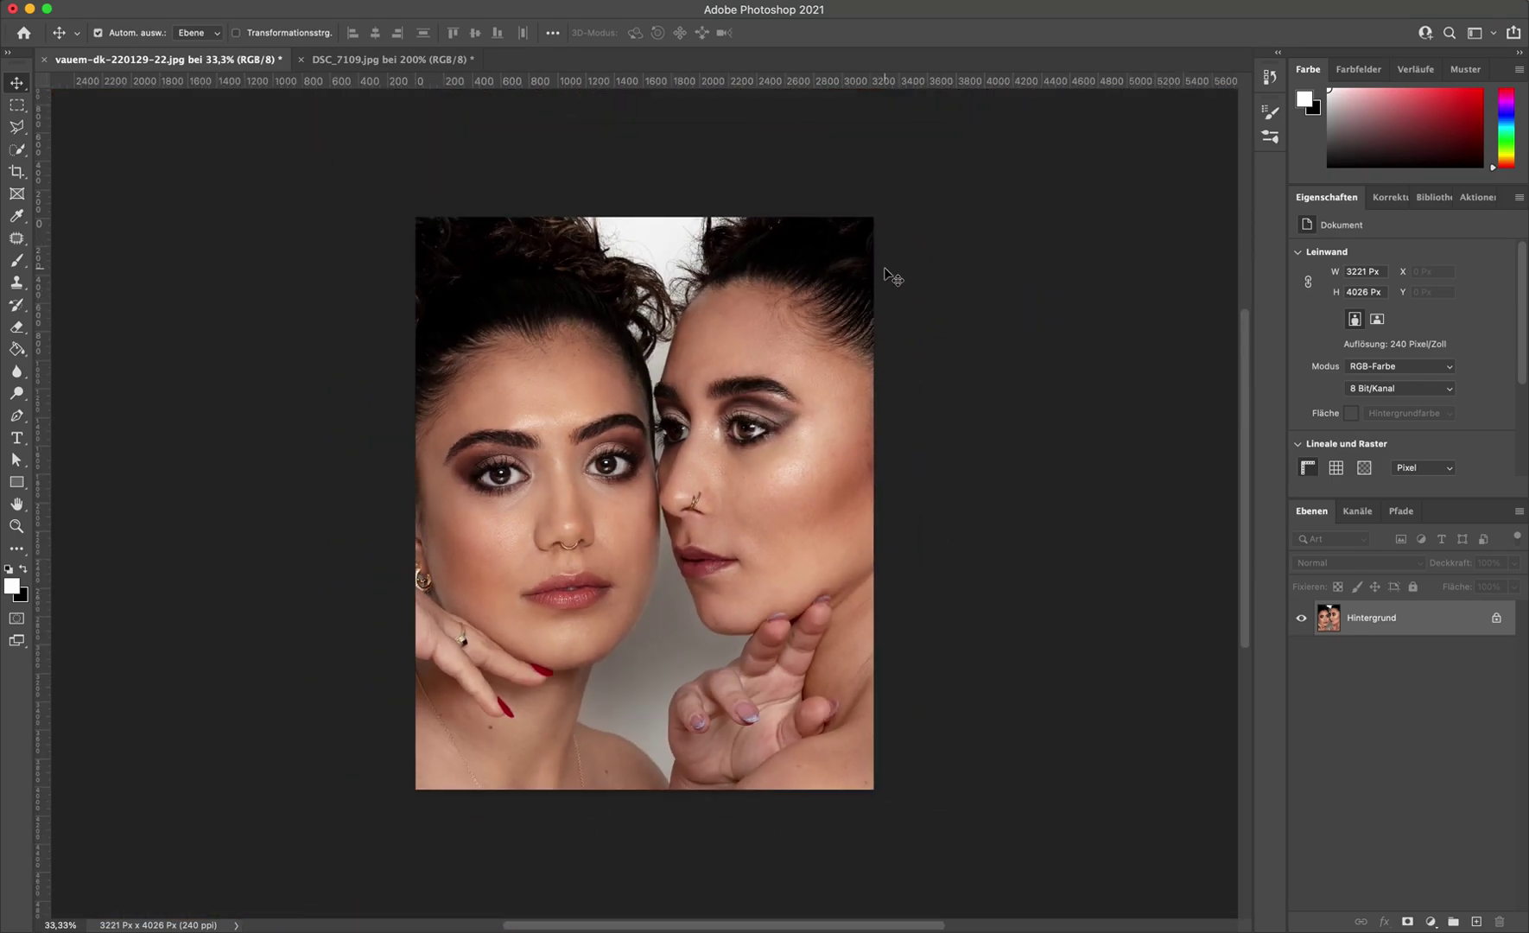